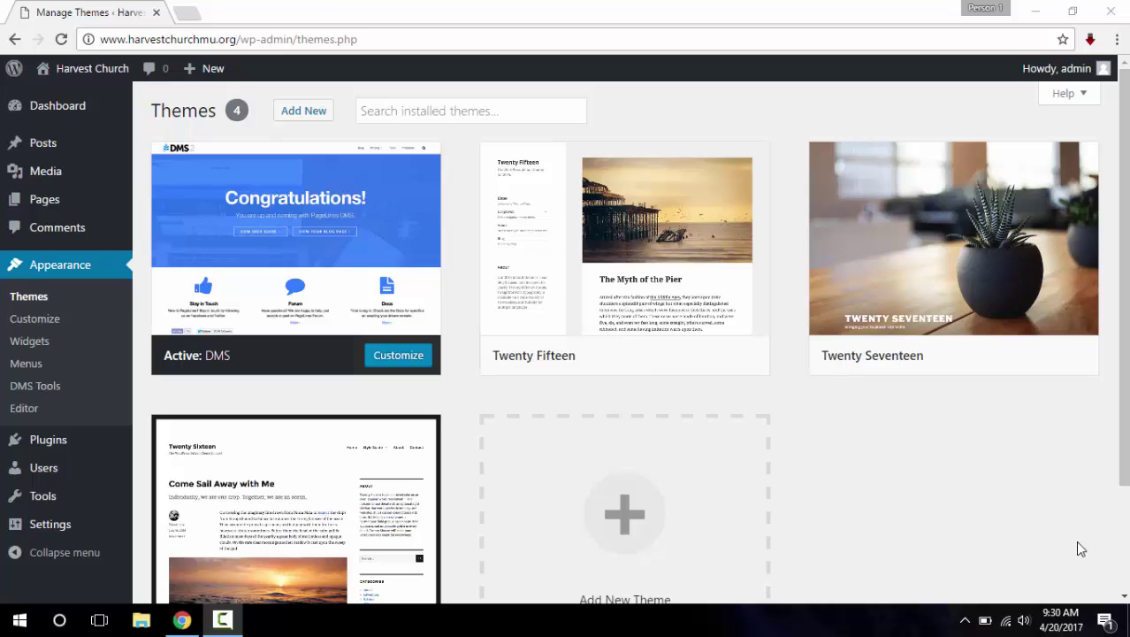
Open the live Harvest Church site from the admin Themes page
mouse_move(181, 216)
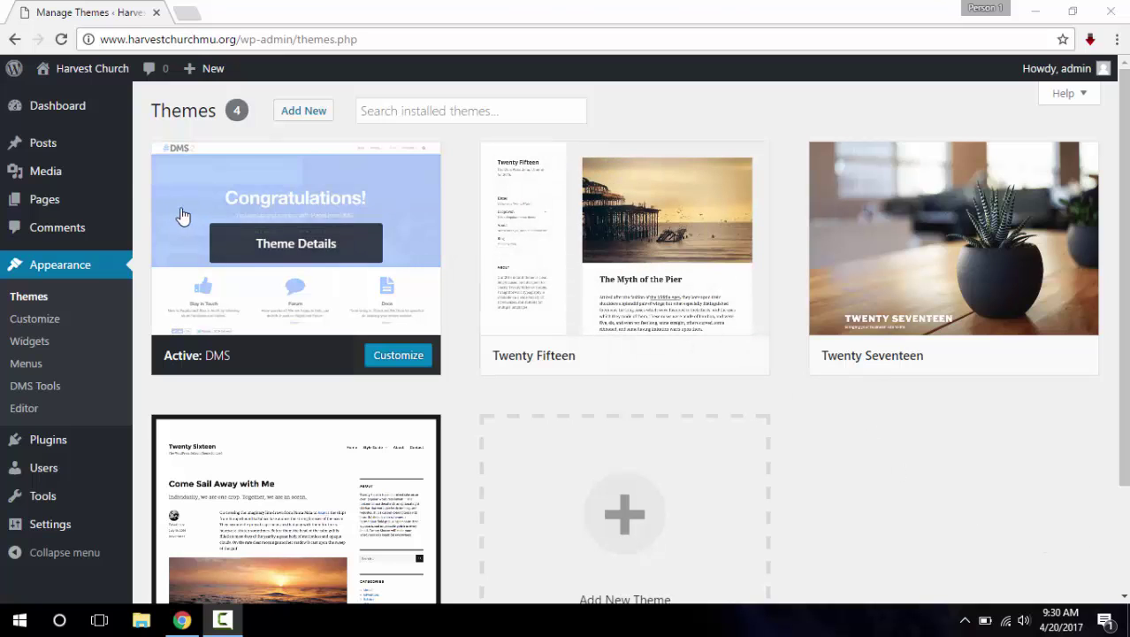
mouse_move(92, 74)
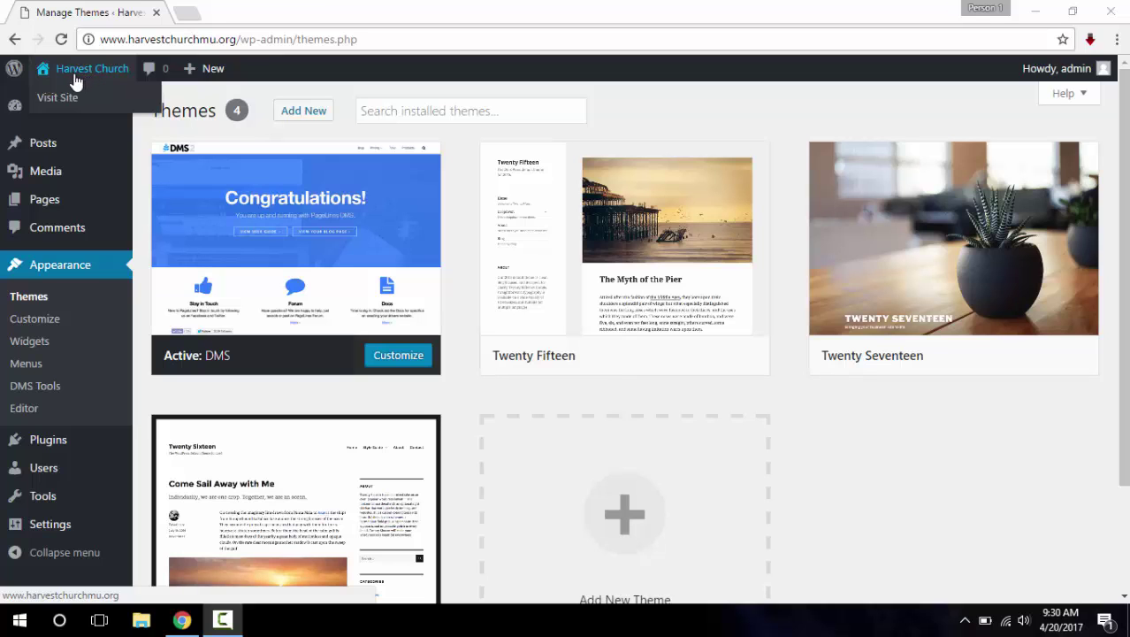
left_click(76, 99)
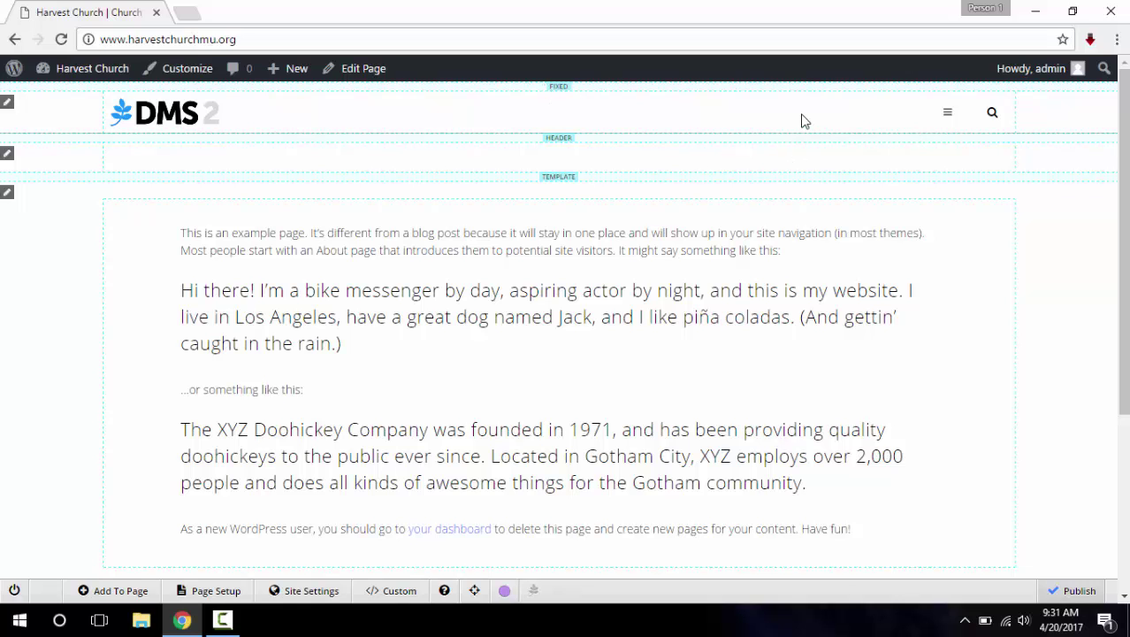
Examine the home page's Fixed, Header, Template and Footer regions and the sections they contain
mouse_move(1125, 146)
left_mouse_down()
mouse_move(1125, 306)
mouse_move(1118, 144)
left_mouse_up()
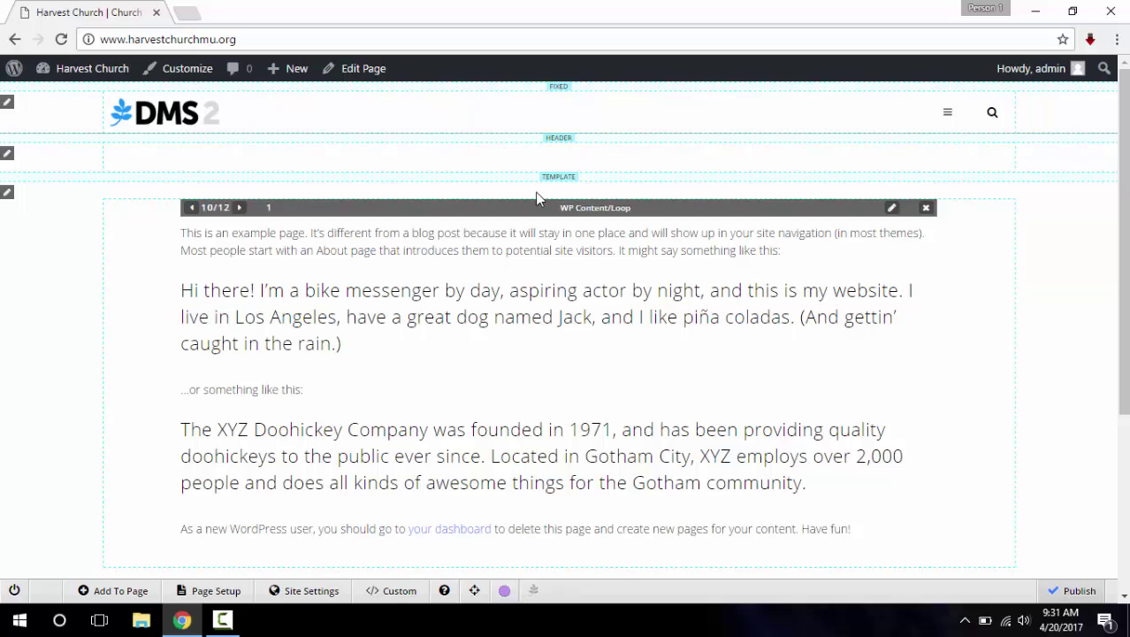
mouse_move(562, 209)
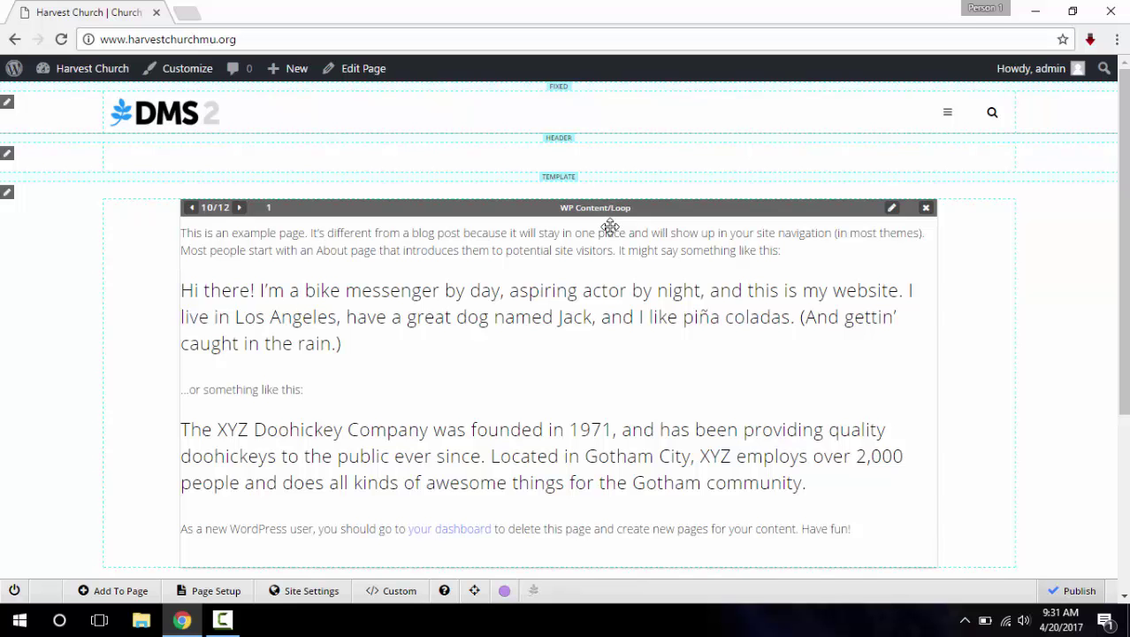
scroll(1125, 227, "down", 1)
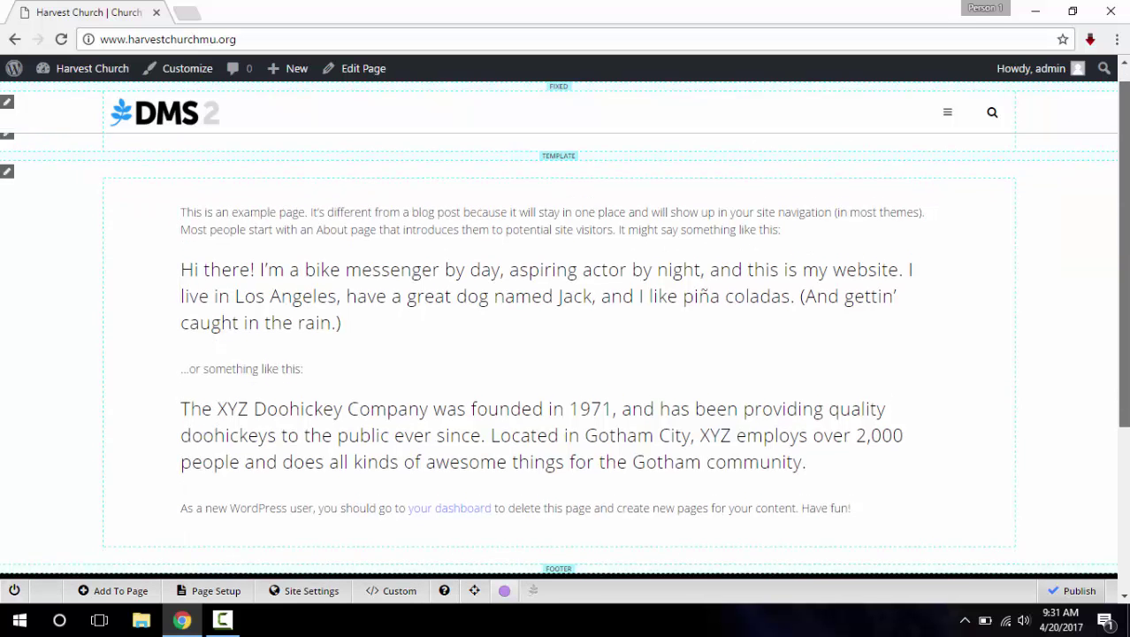
scroll(1123, 257, "down", 1)
mouse_move(605, 275)
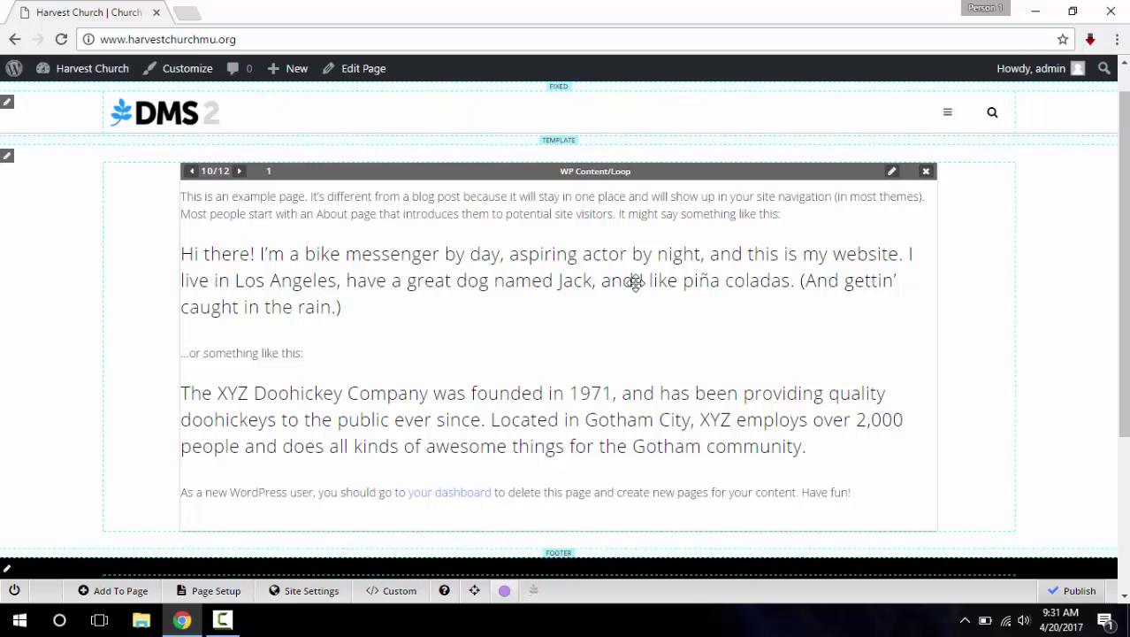
scroll(1125, 221, "down", 1)
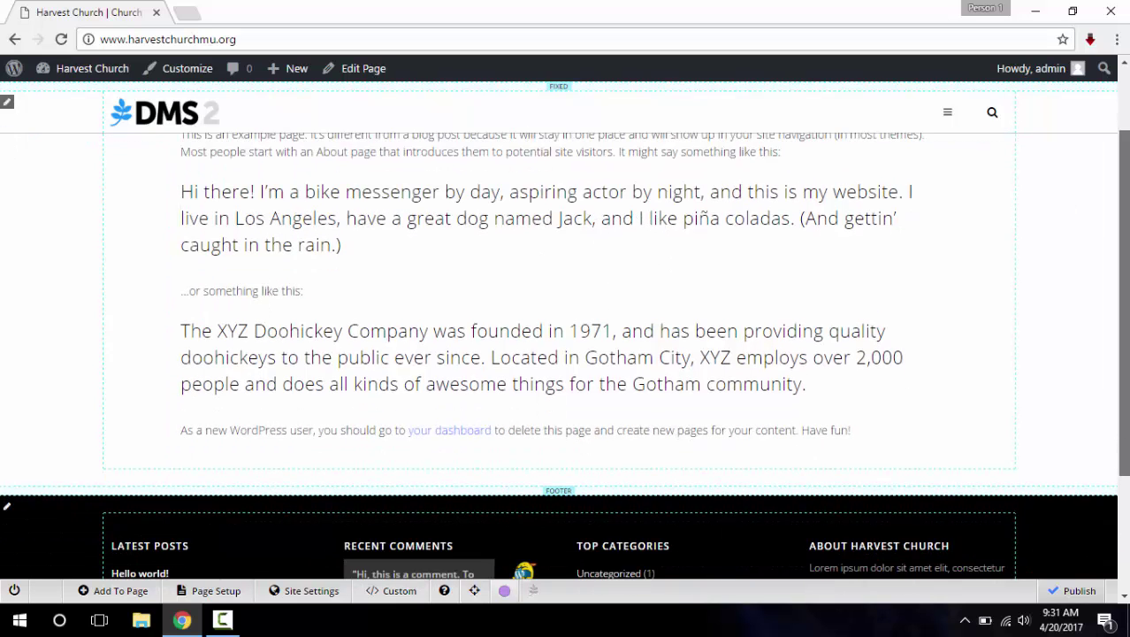
scroll(1125, 265, "down", 3)
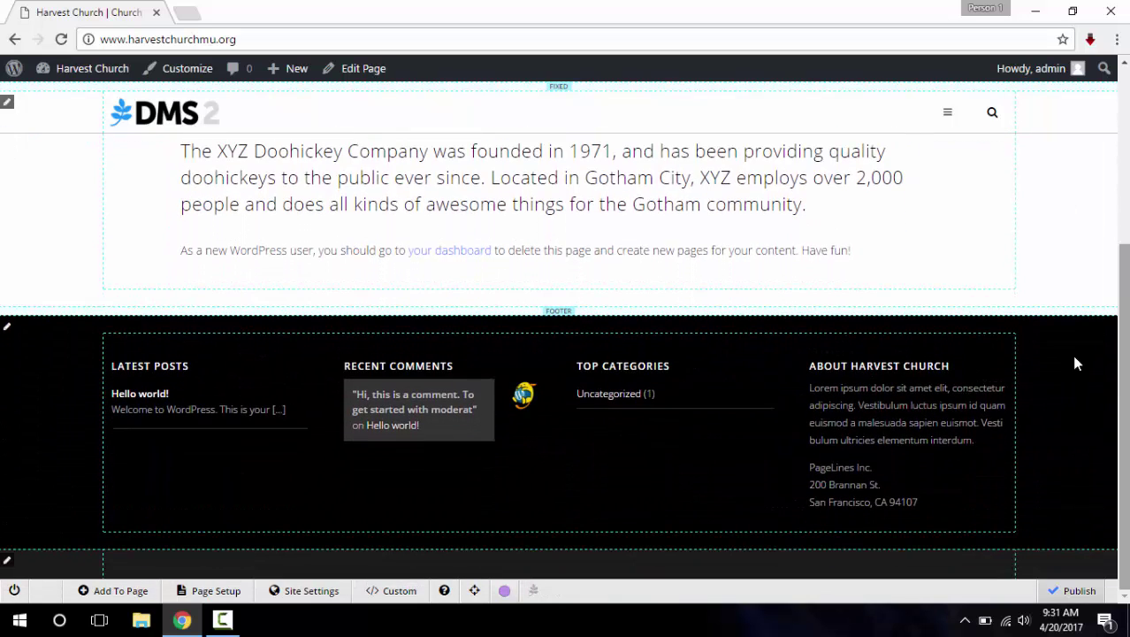
mouse_move(492, 434)
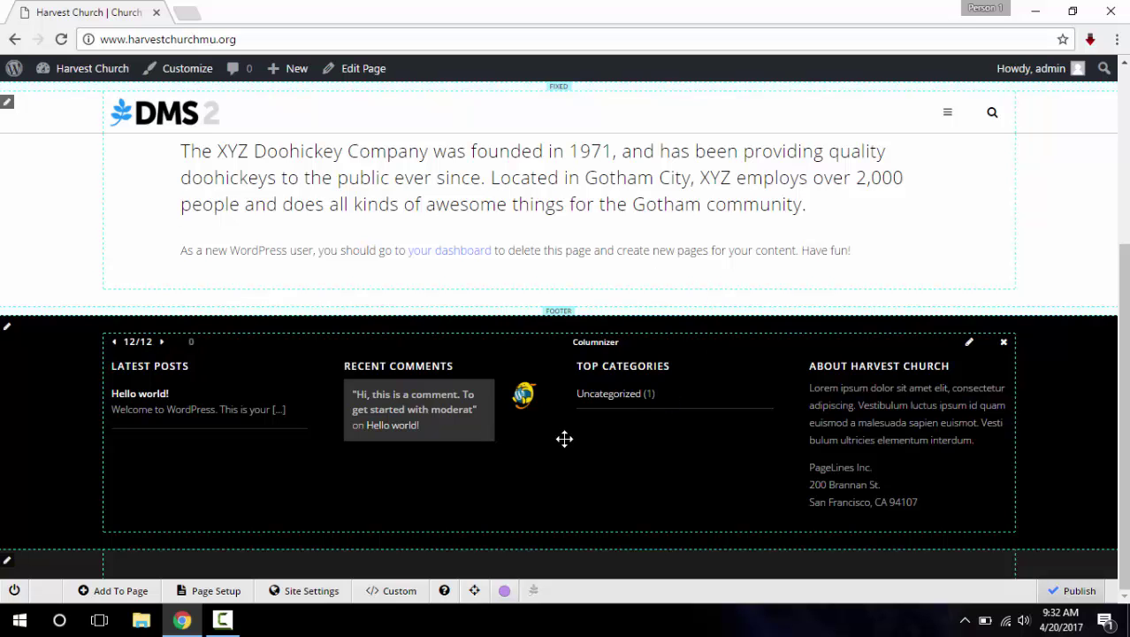
left_click_drag(1124, 409, 1105, 224)
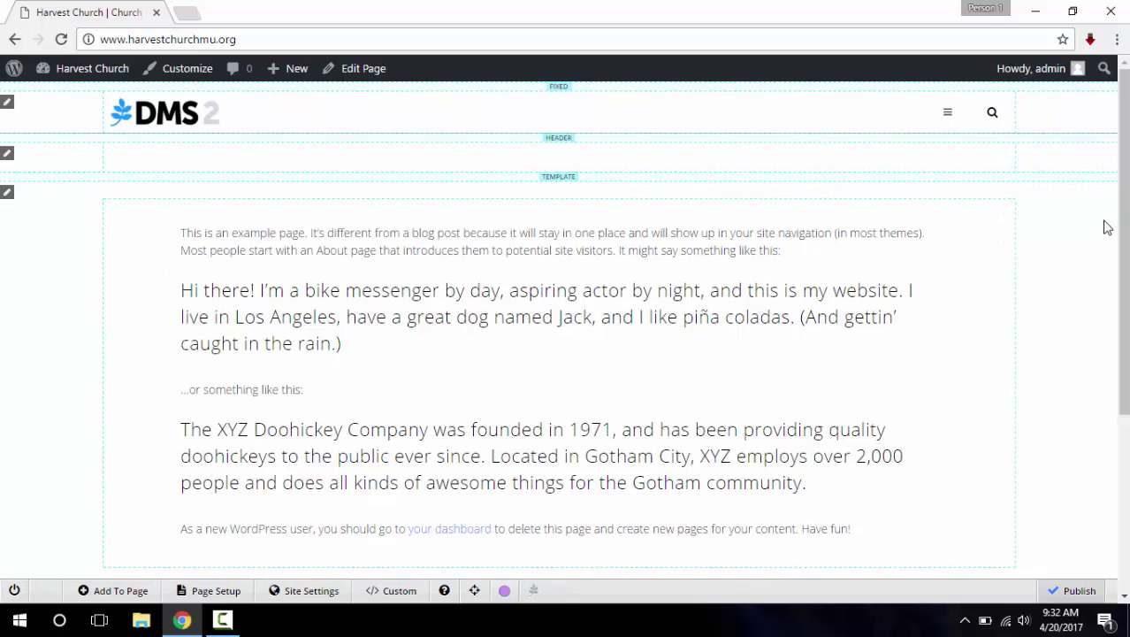
mouse_move(342, 381)
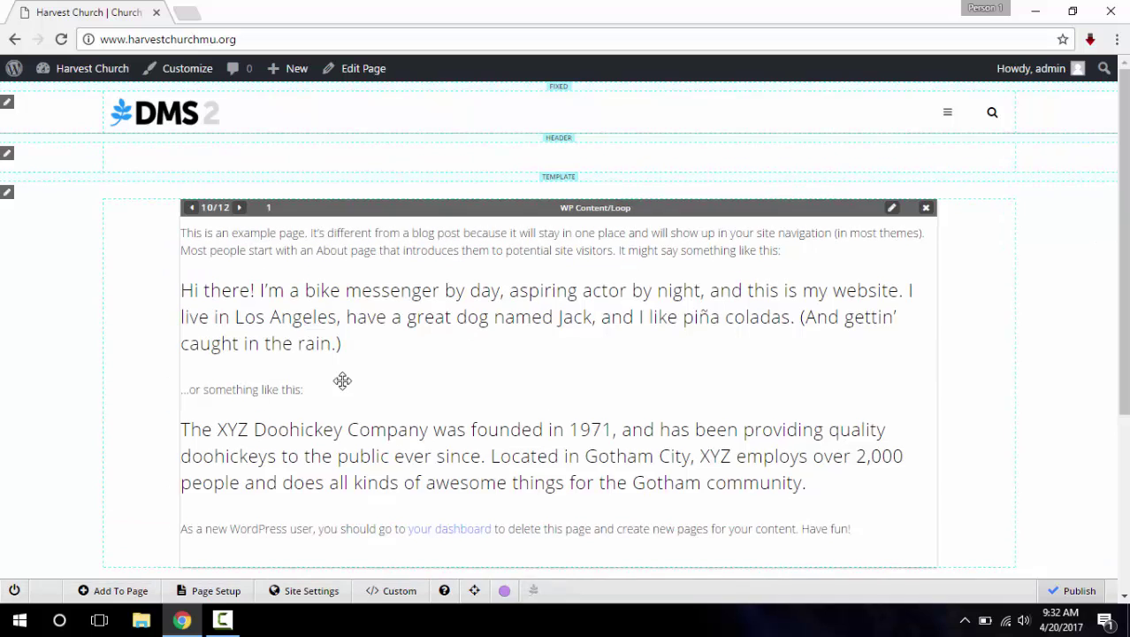
Add a QuickSlider section to the page's Header region and reload the page
left_click(121, 591)
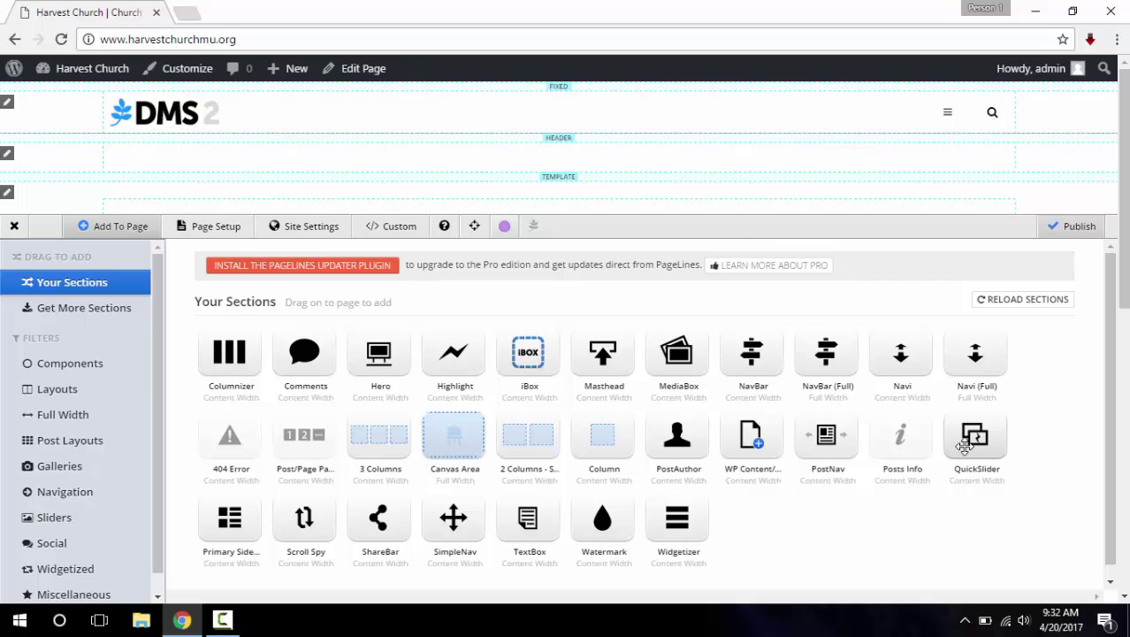
left_click_drag(964, 445, 614, 220)
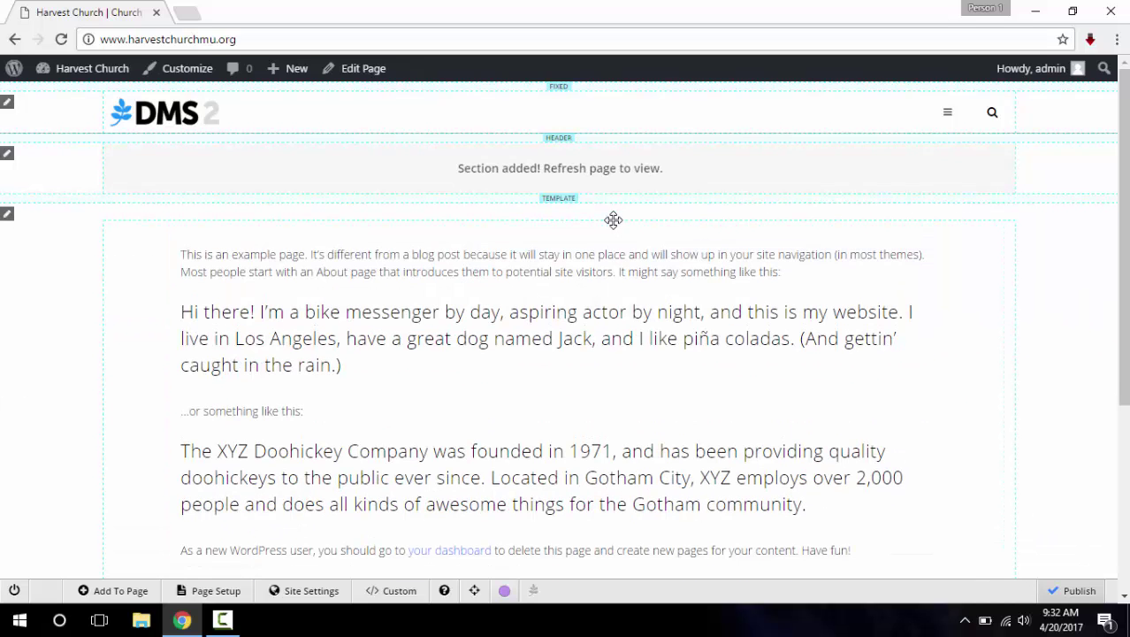
right_click(994, 301)
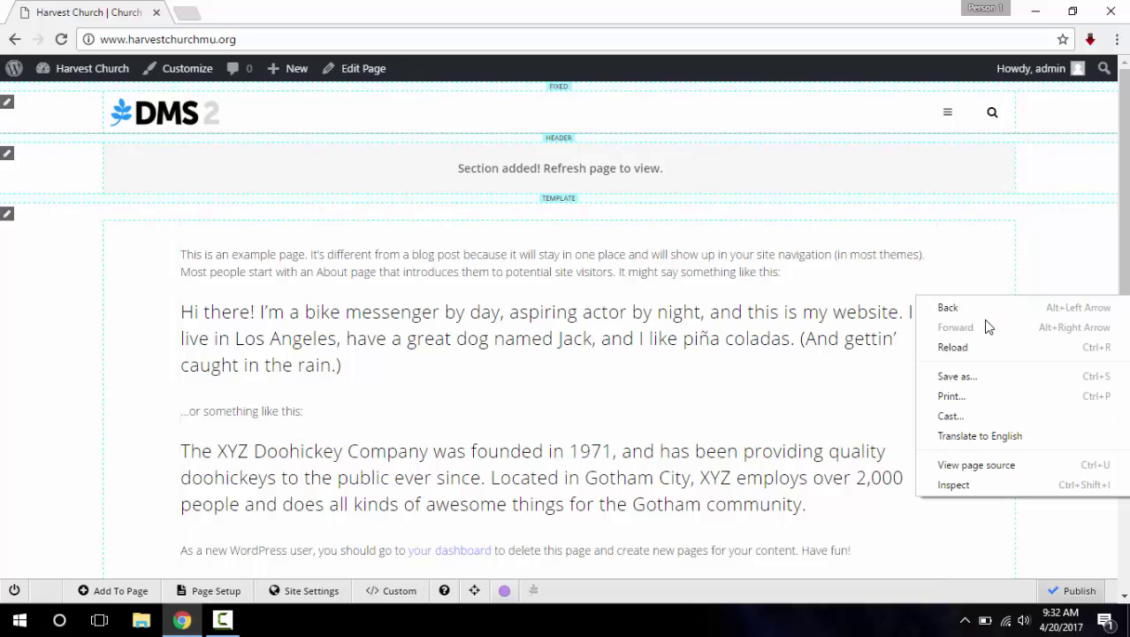
left_click(983, 345)
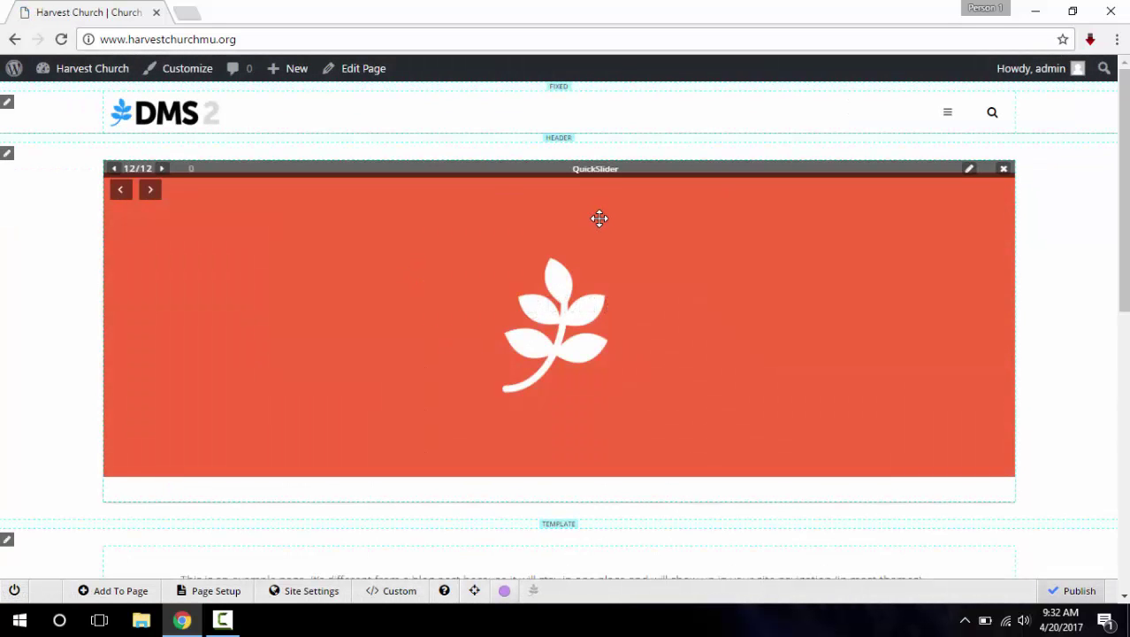
Advance the QuickSlider through its slides and view the content below it
left_click(147, 194)
left_click(147, 193)
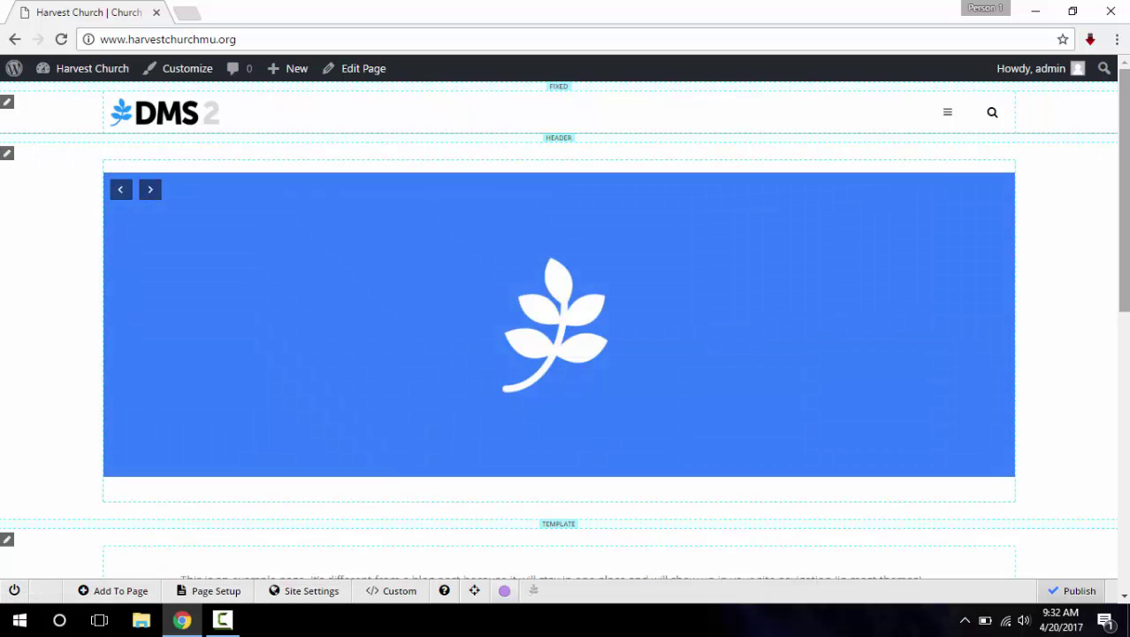
scroll(566, 353, "down", 3)
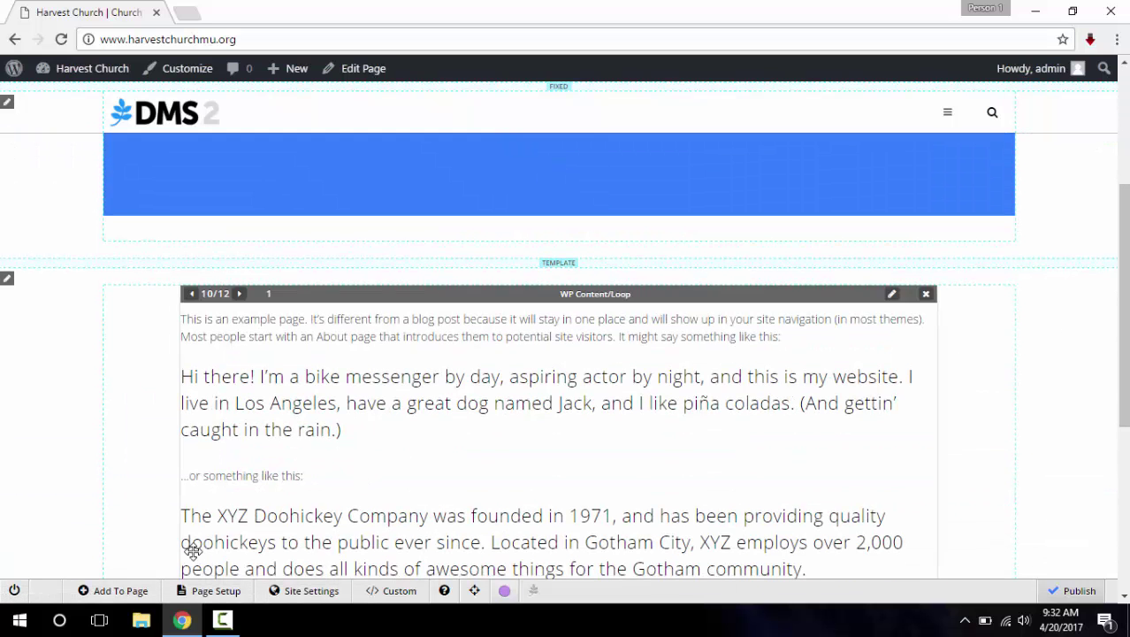
Review the sections that can be added, the page templates and the options of the Default template
left_click(135, 598)
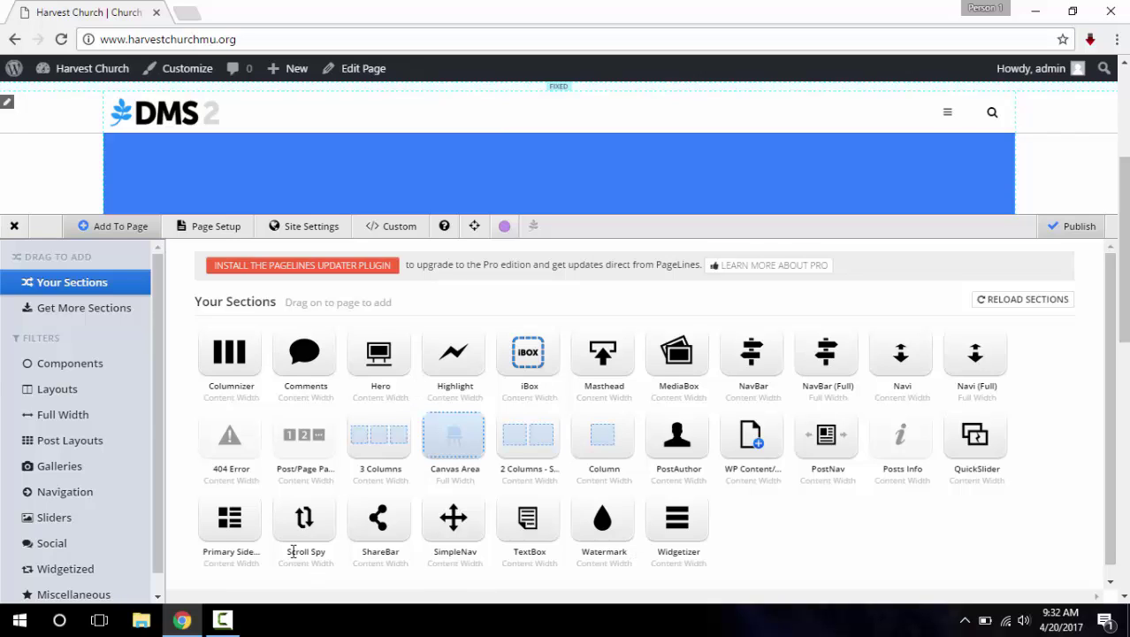
left_click(209, 228)
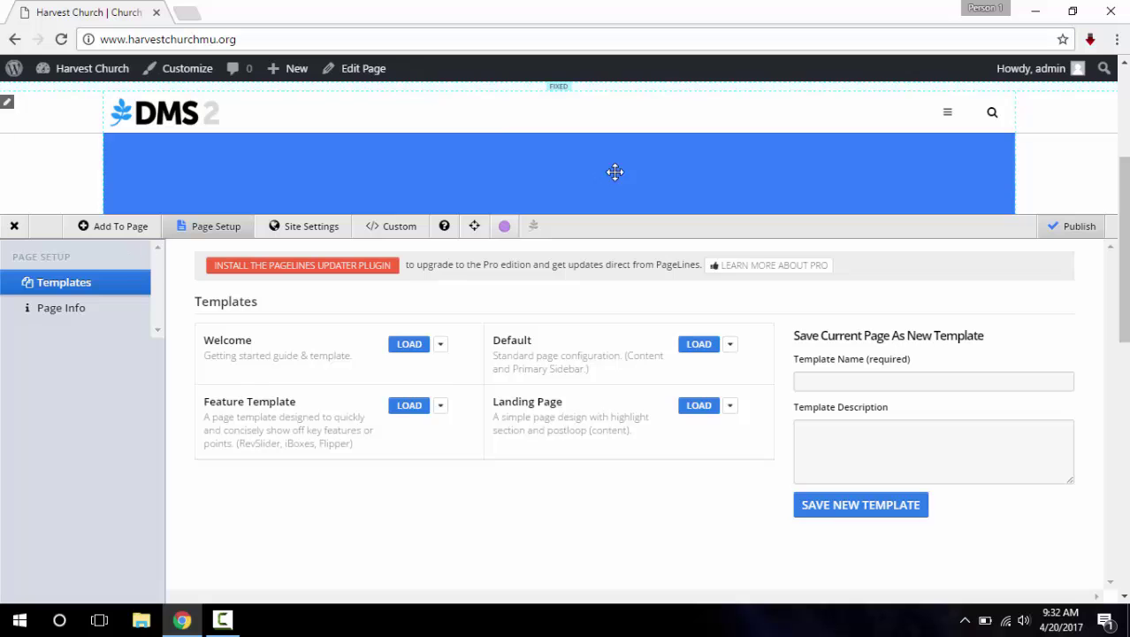
left_click(14, 227)
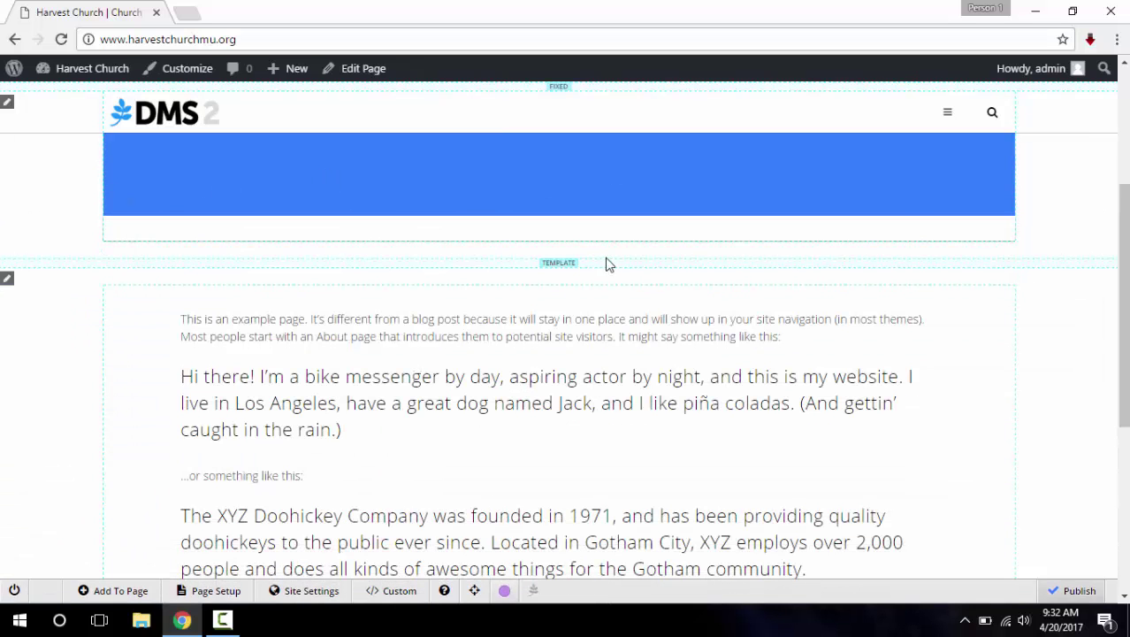
left_click(215, 591)
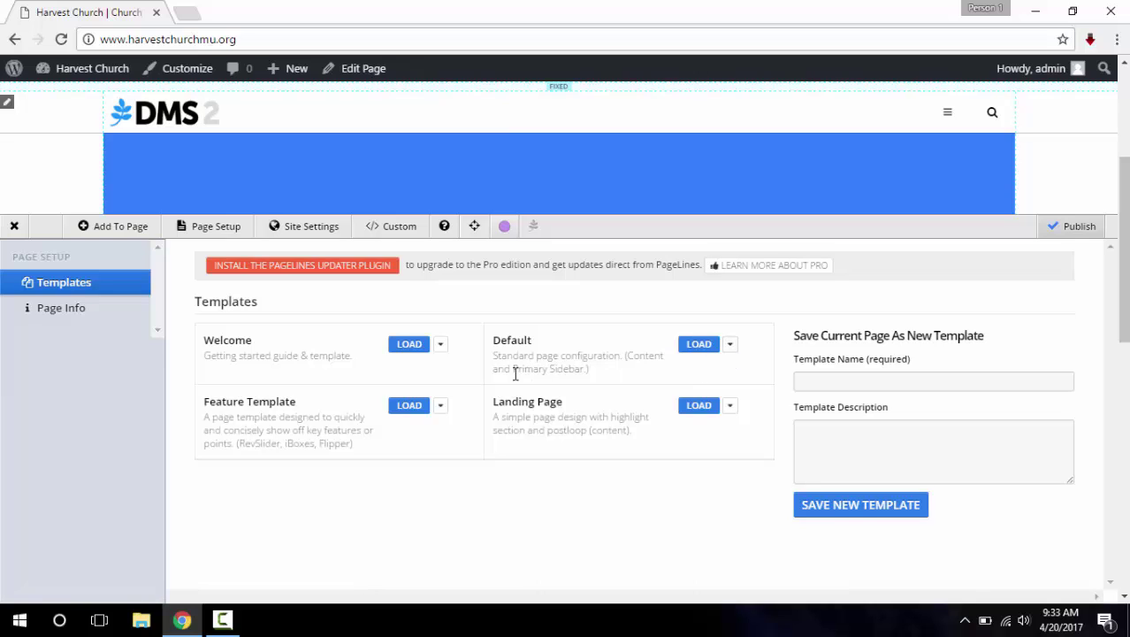
left_click(730, 345)
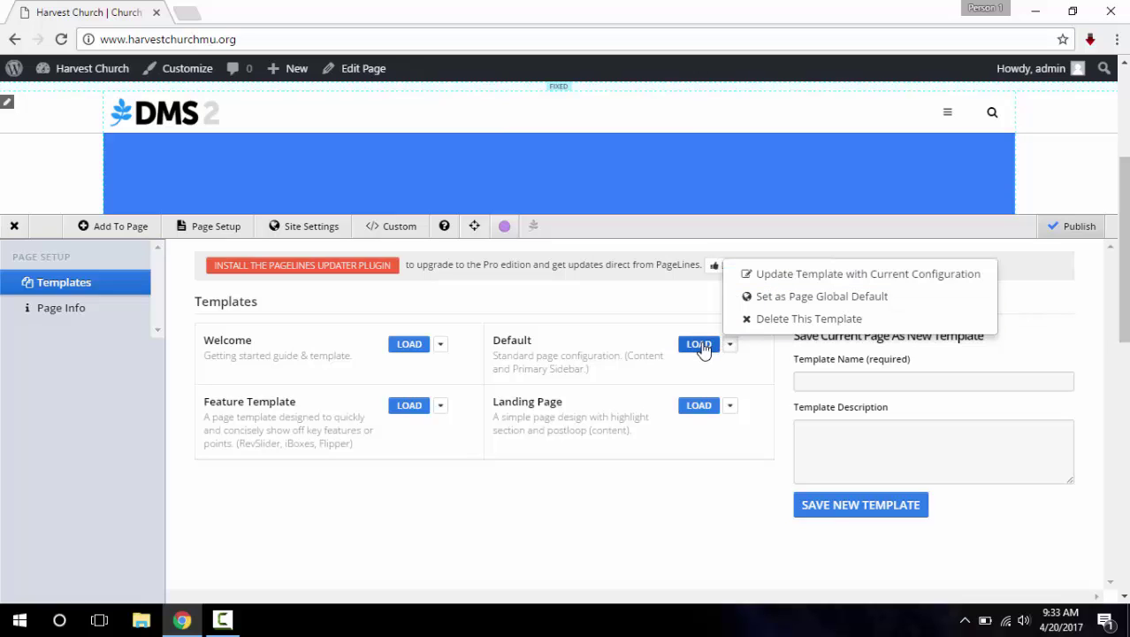
Set the content width mode to Pixel Width Based Layout in the site's Layout & Nav settings
left_click(286, 230)
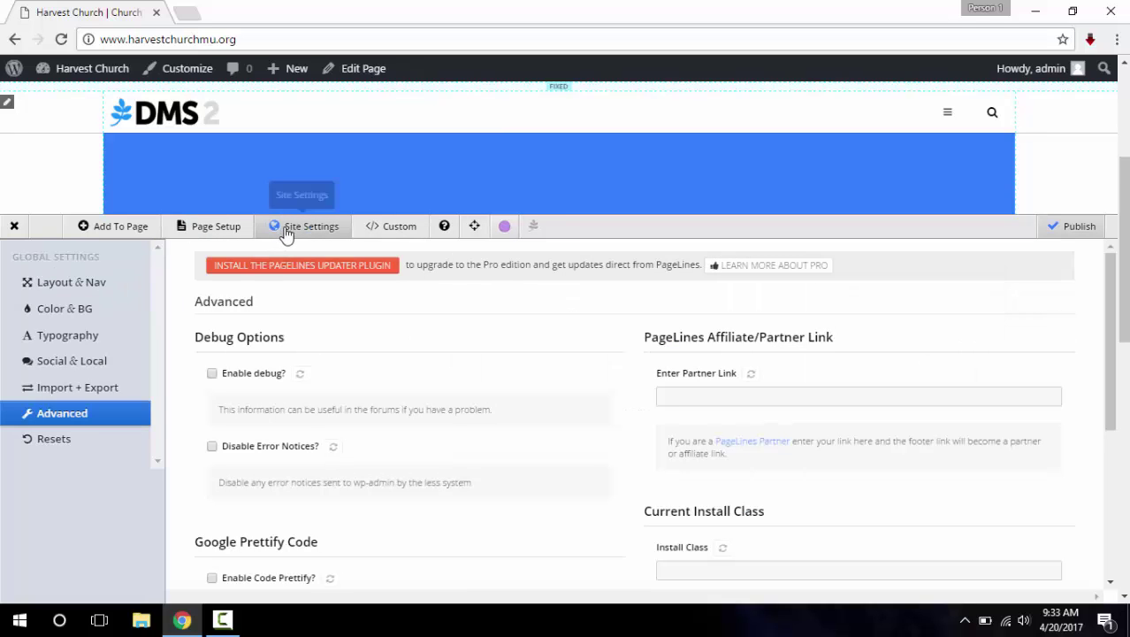
left_click(70, 284)
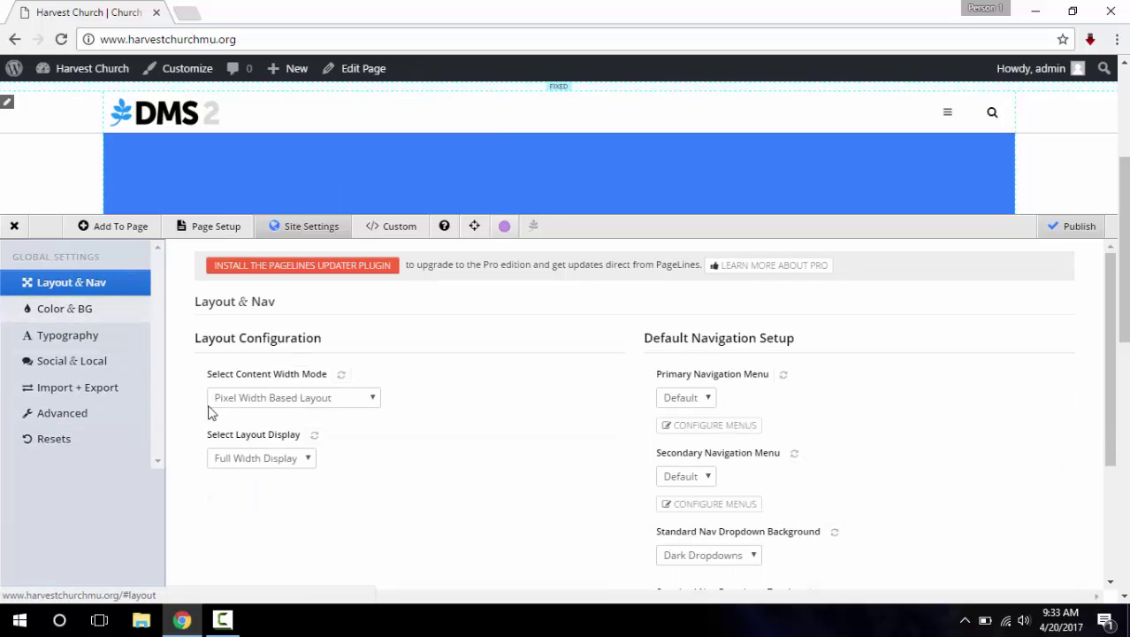
left_click(290, 398)
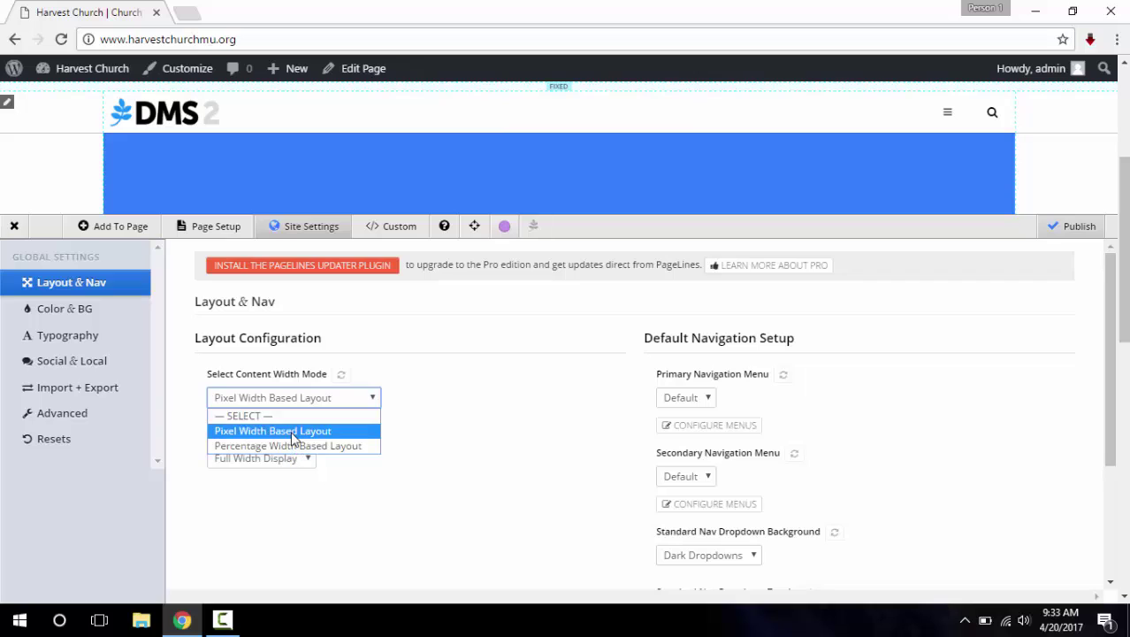
left_click(296, 431)
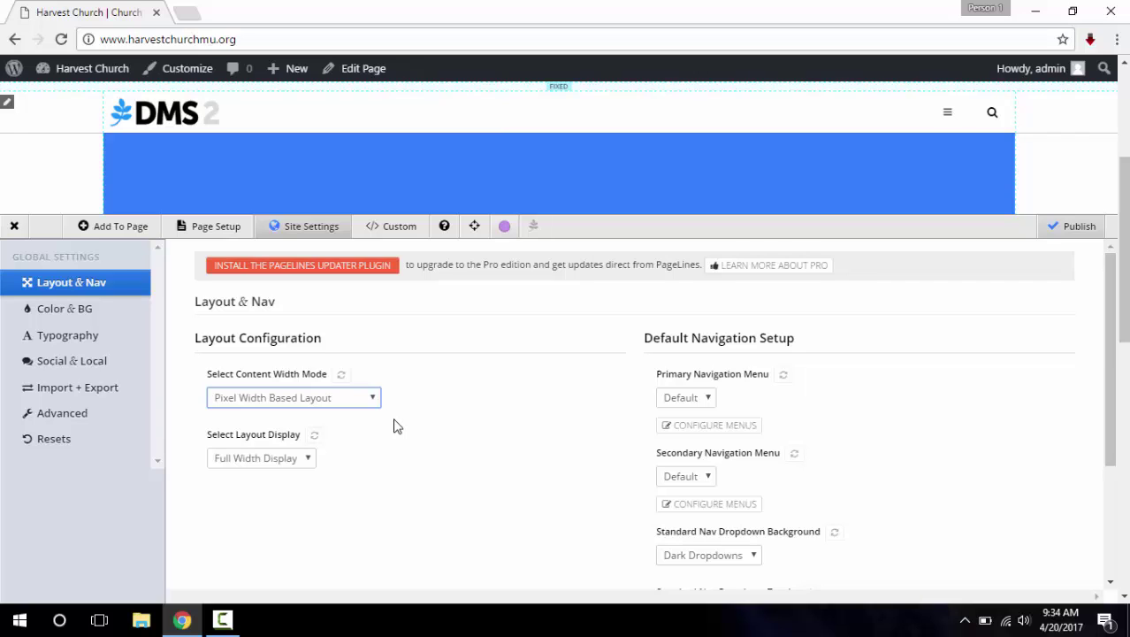
Review the site's color and background settings and the font faces offered for the primary text
left_click(87, 312)
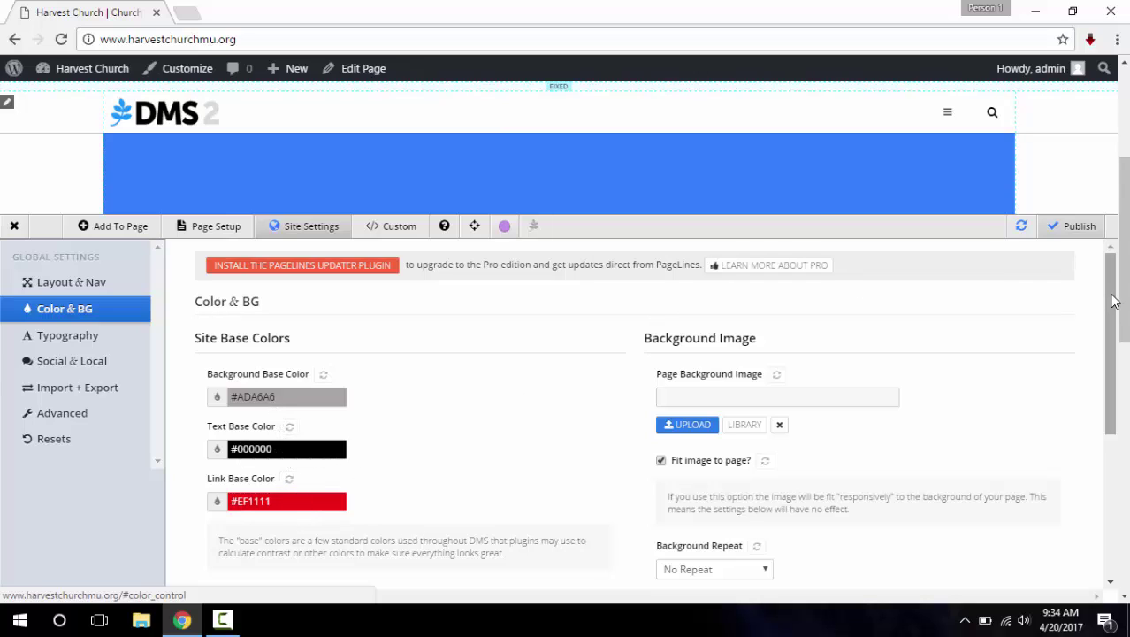
mouse_move(1113, 296)
left_mouse_down()
mouse_move(1121, 432)
mouse_move(1116, 292)
left_mouse_up()
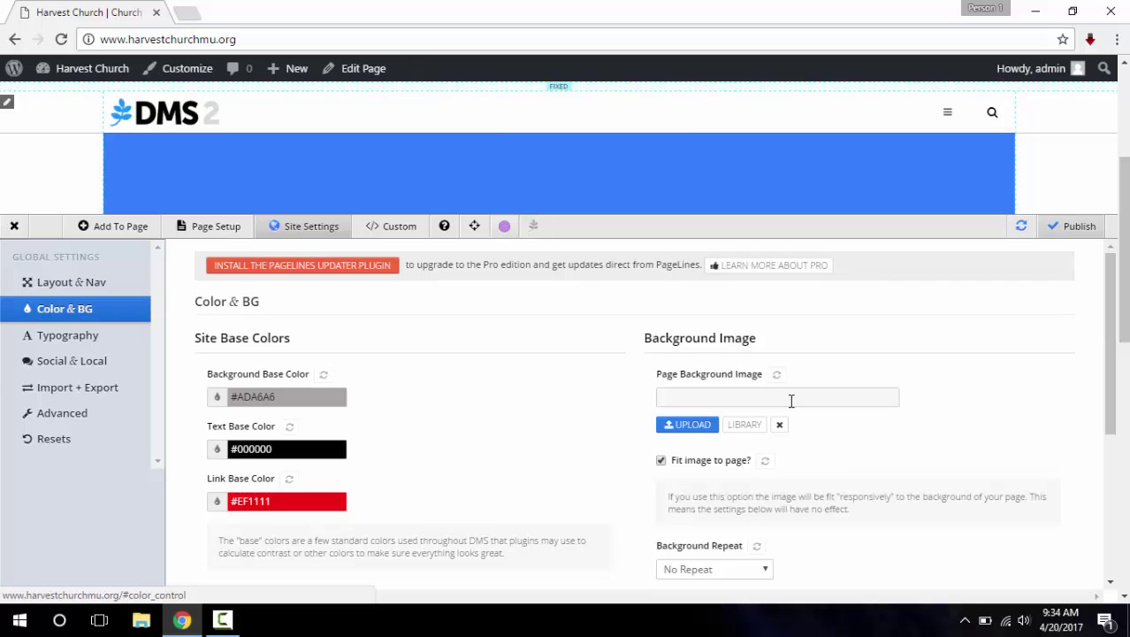
left_click(43, 344)
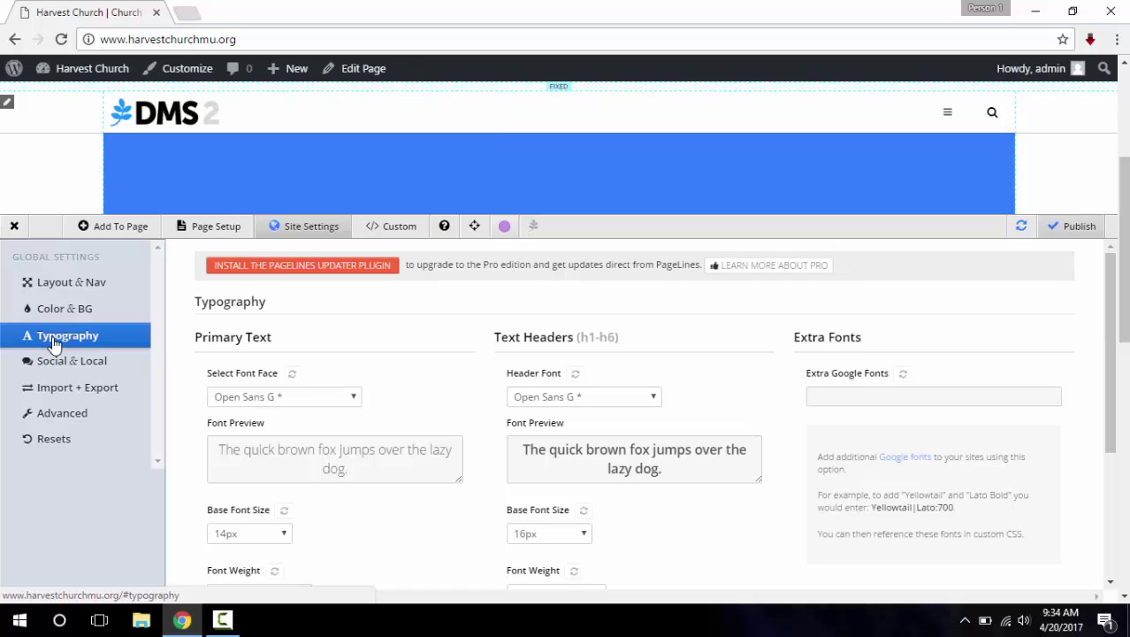
left_click(313, 397)
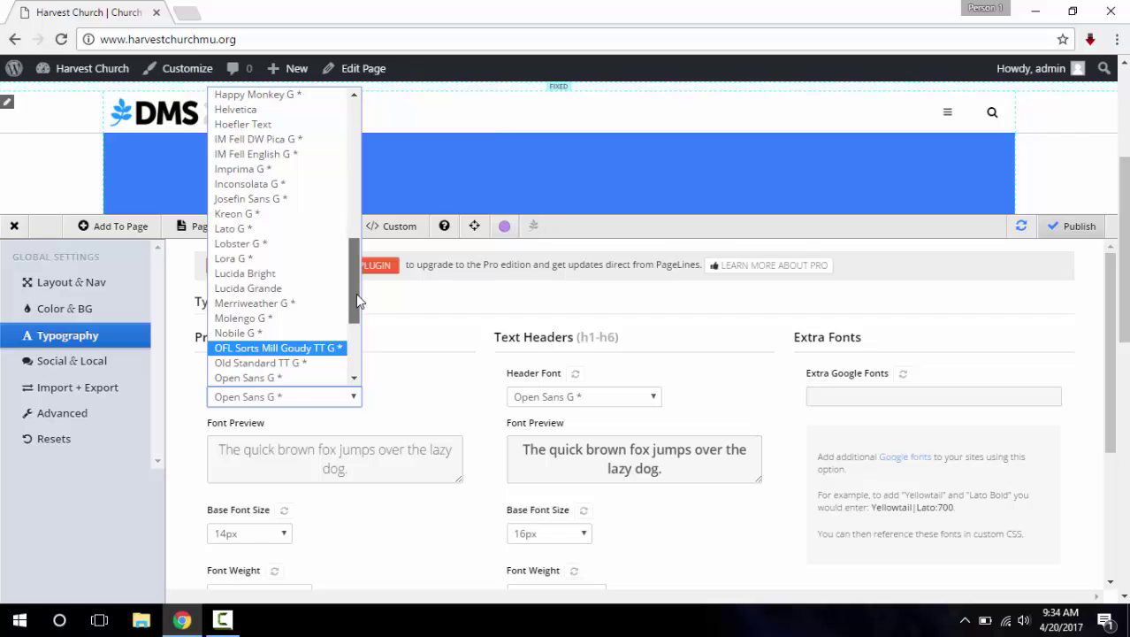
left_click_drag(355, 293, 350, 359)
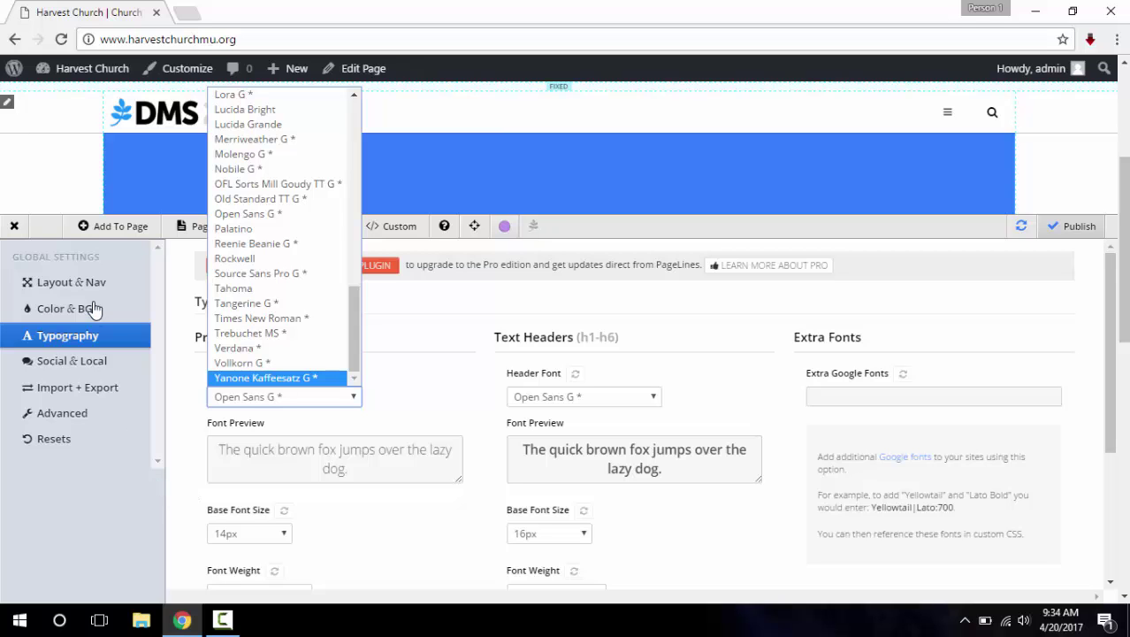
Examine the Social & Local settings for the social counter, Twitter, Facebook and website hashtag
left_click(89, 364)
left_click(88, 365)
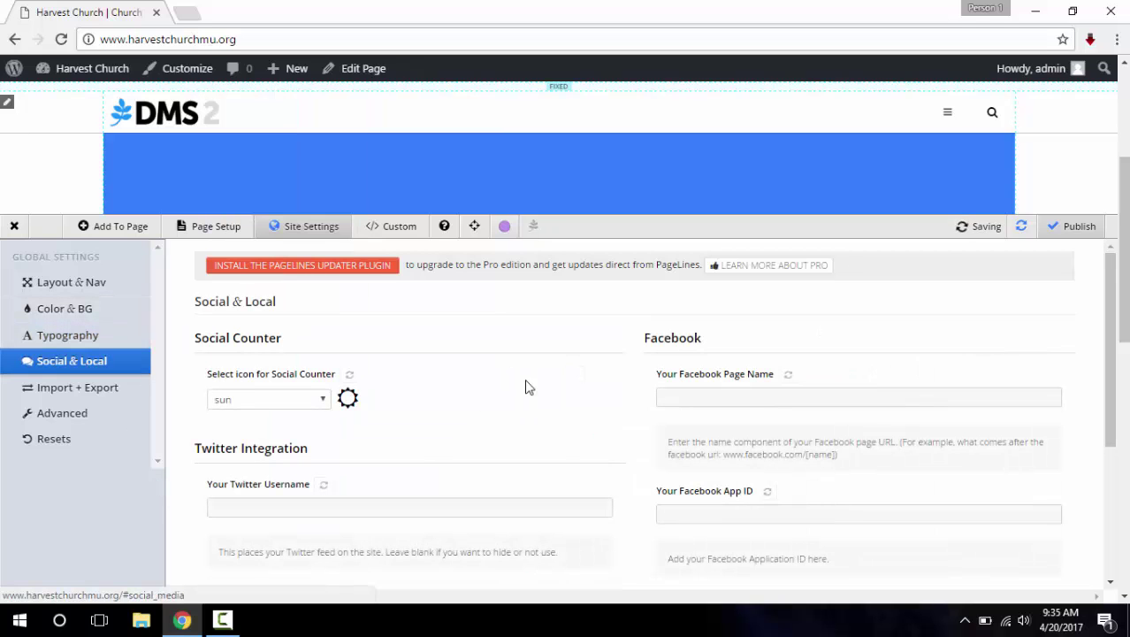
scroll(1114, 330, "down", 2)
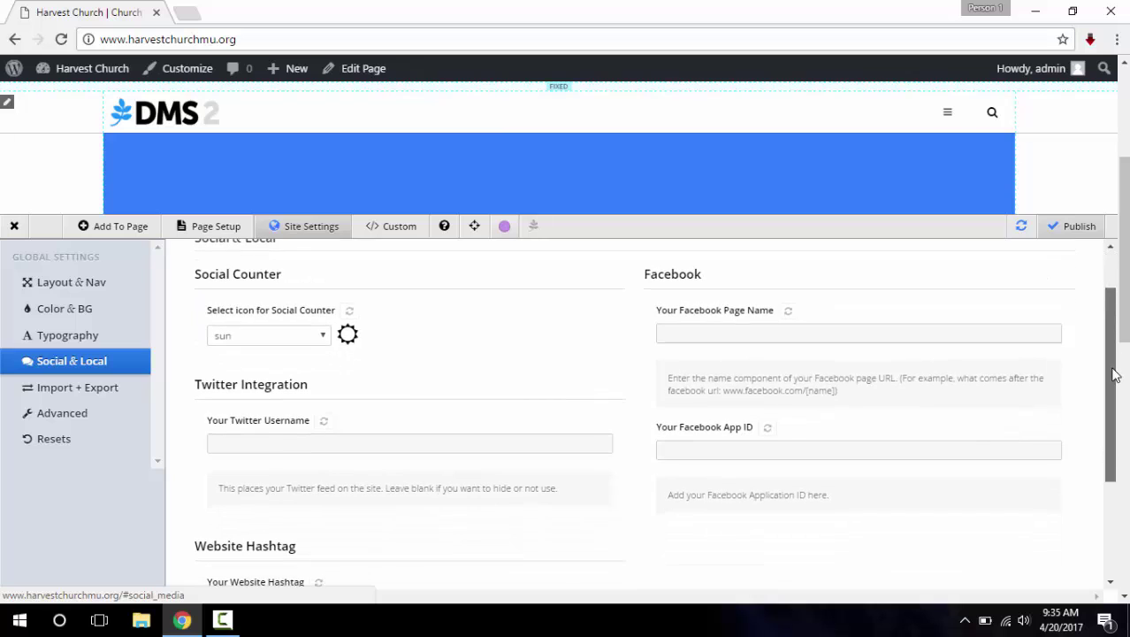
scroll(1114, 330, "up", 2)
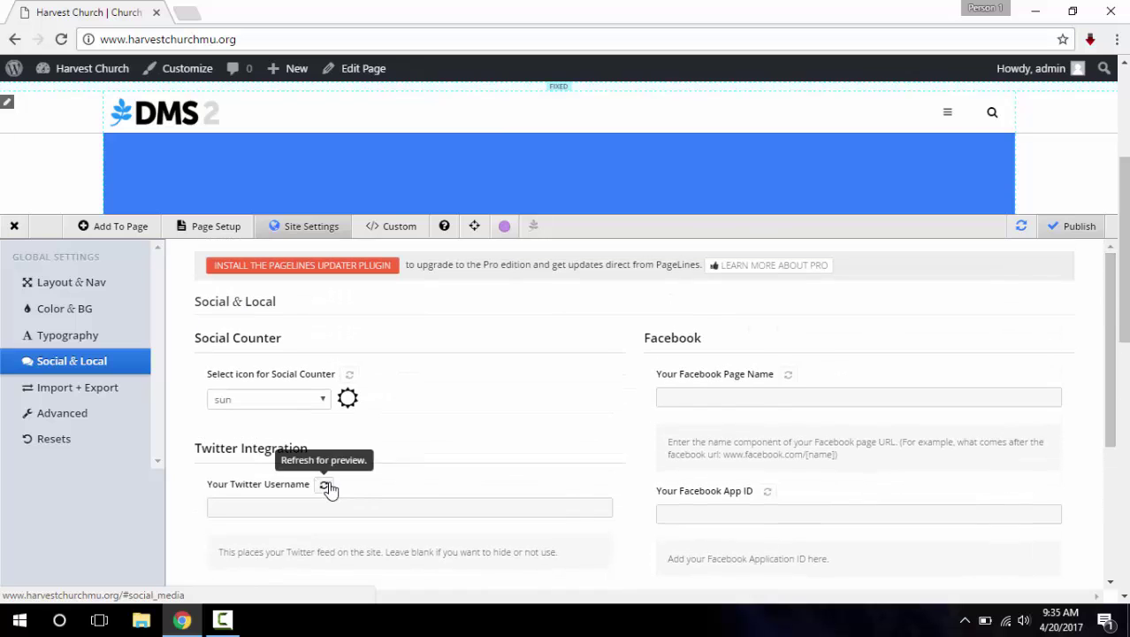
Review the site's Import + Export settings and the Advanced debug, partner link and install class options
left_click(78, 392)
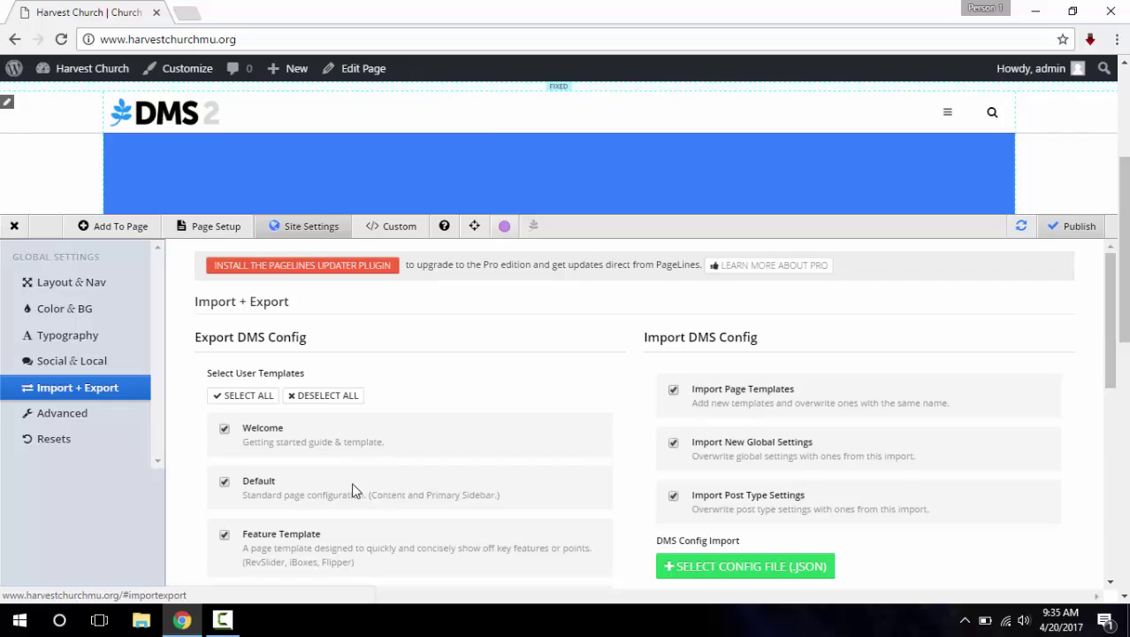
left_click(76, 429)
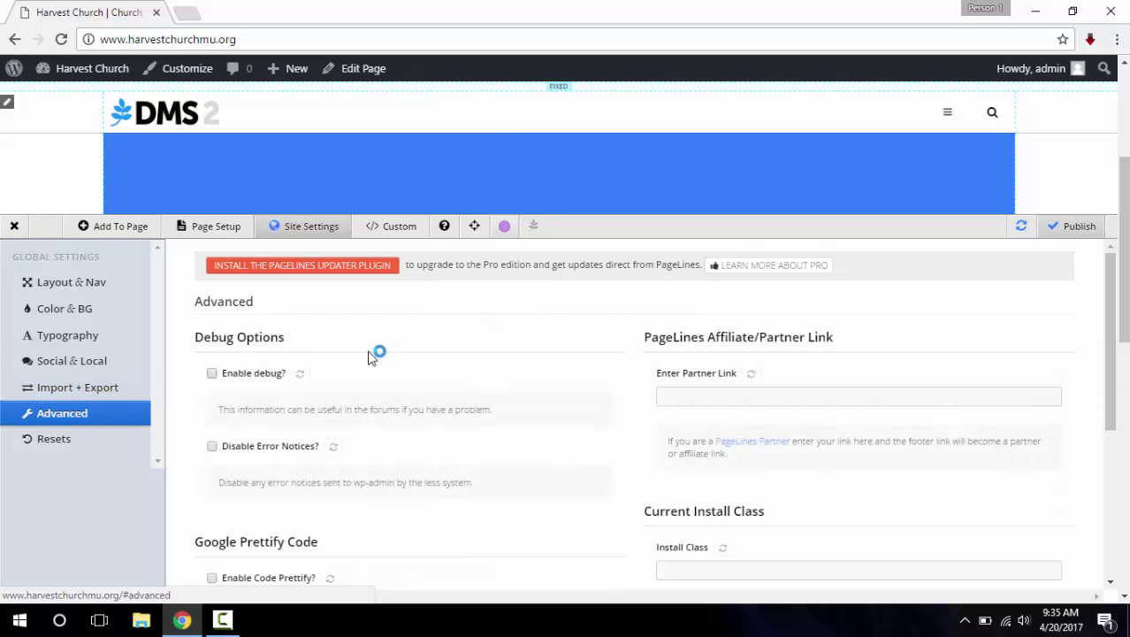
left_click(201, 376)
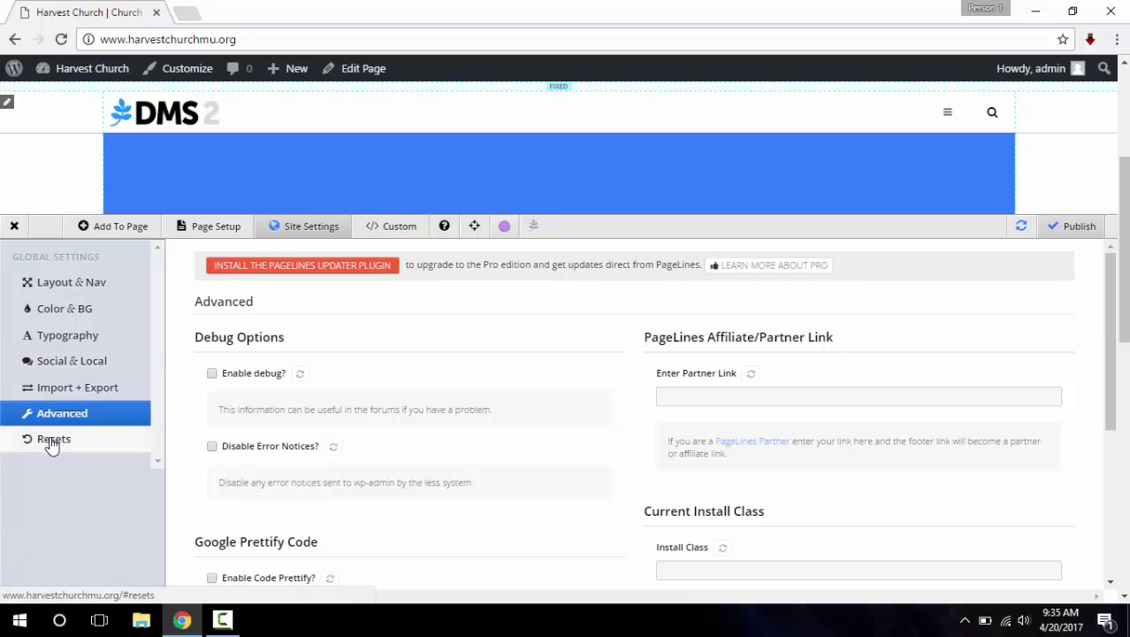
Look over the Custom LESS/CSS and Custom Scripts editors, and close the settings to return to the page
left_click(395, 232)
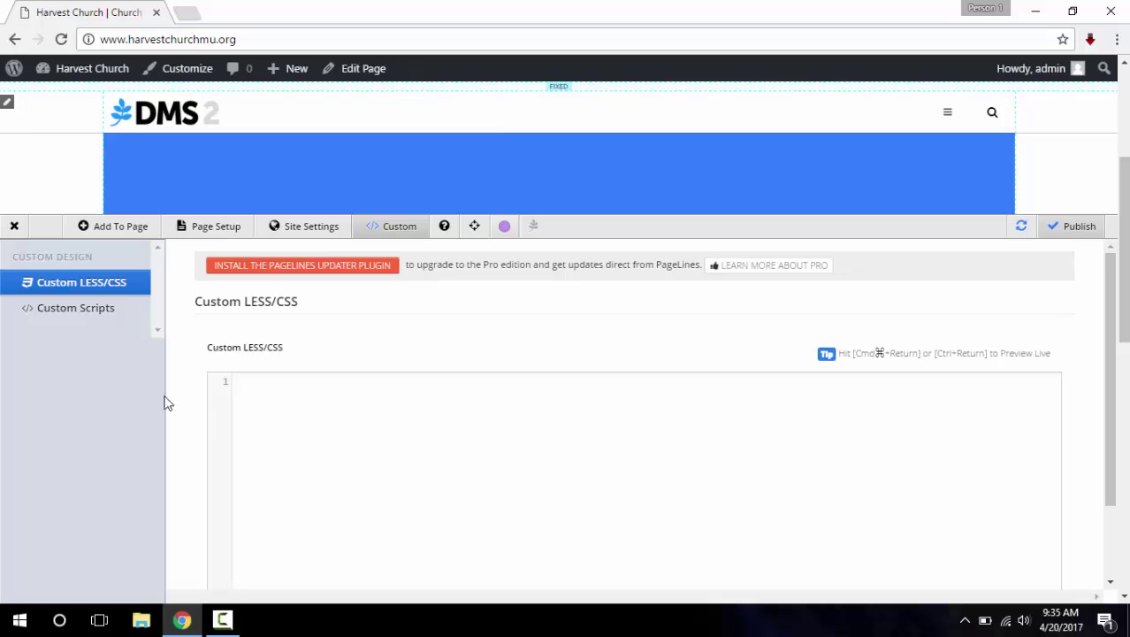
left_click(75, 311)
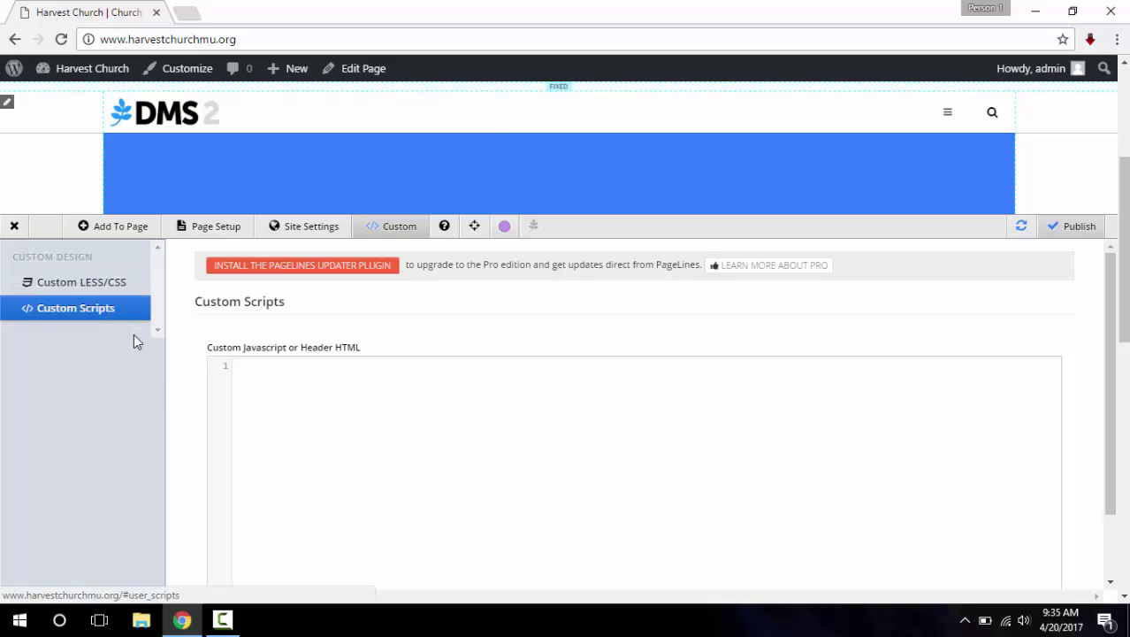
left_click(105, 287)
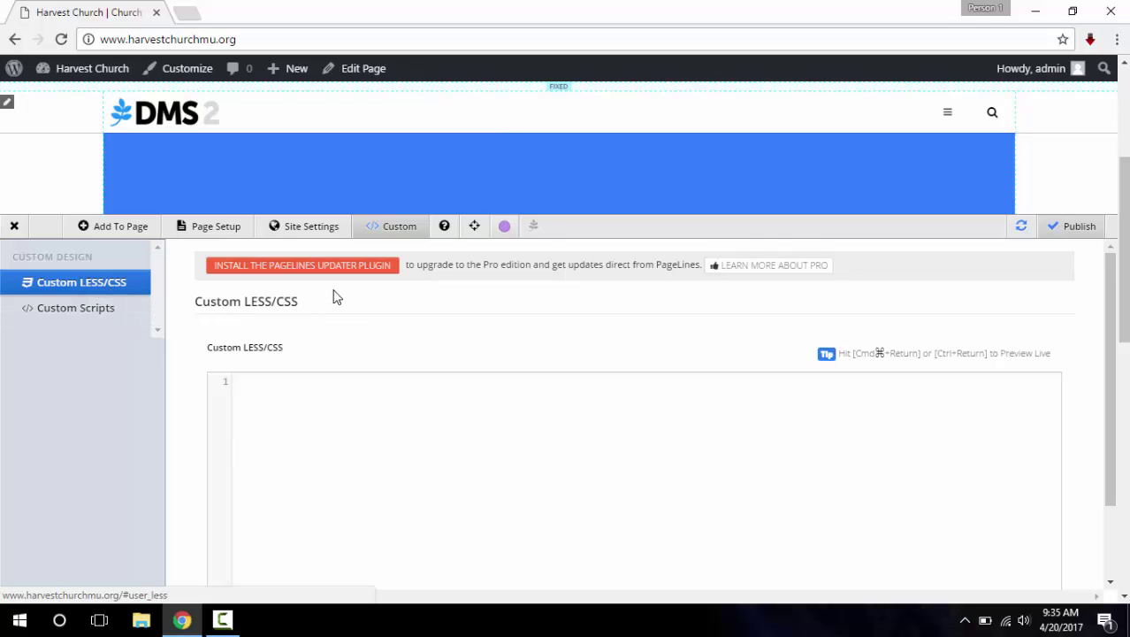
left_click(15, 228)
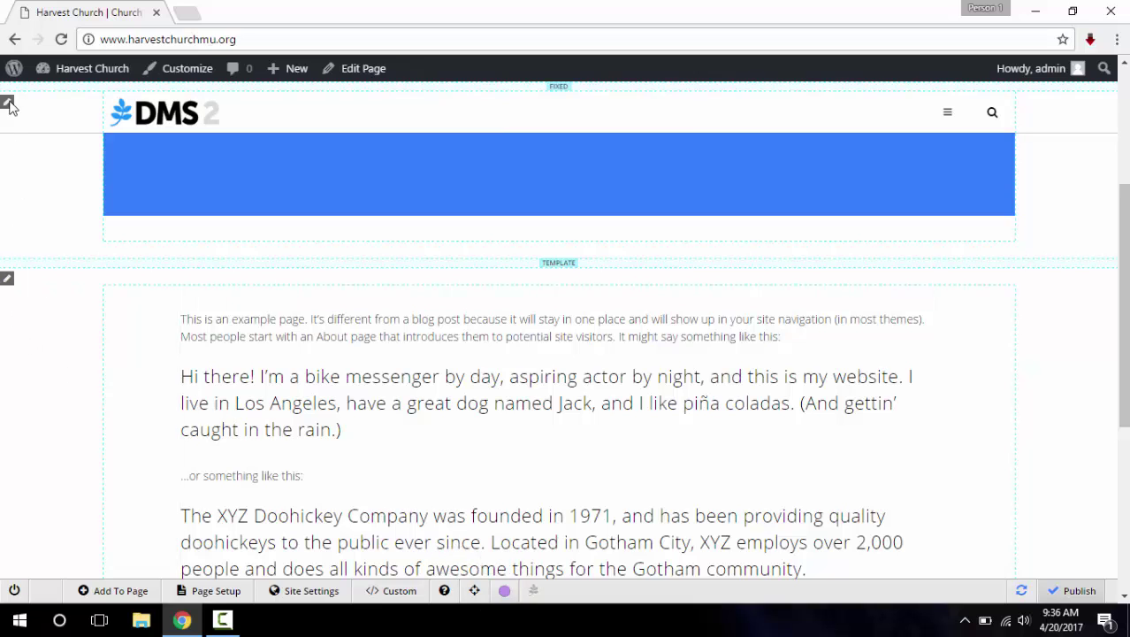
Preview the page without the editing outlines, return to the editing view and look through the header and template areas
left_click(475, 596)
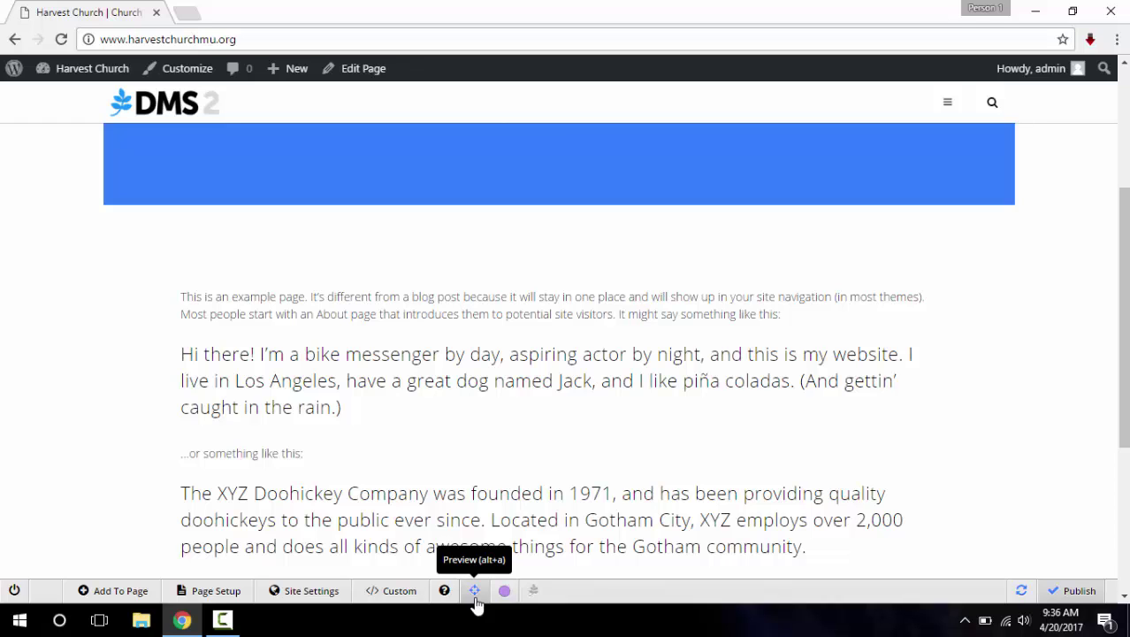
left_click(476, 601)
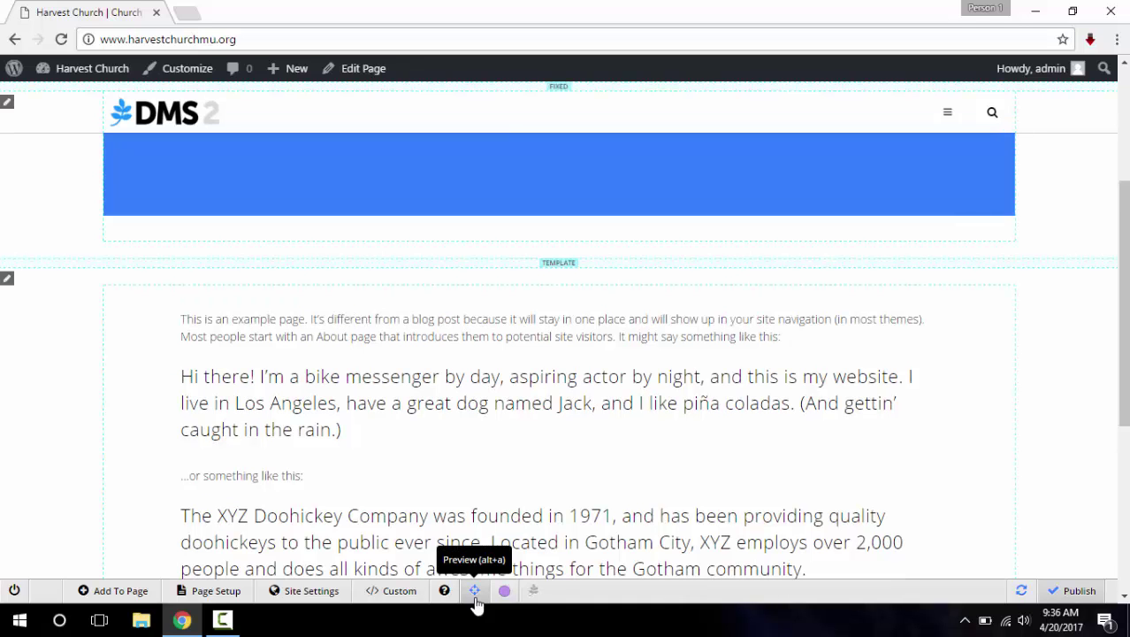
scroll(990, 367, "up", 3)
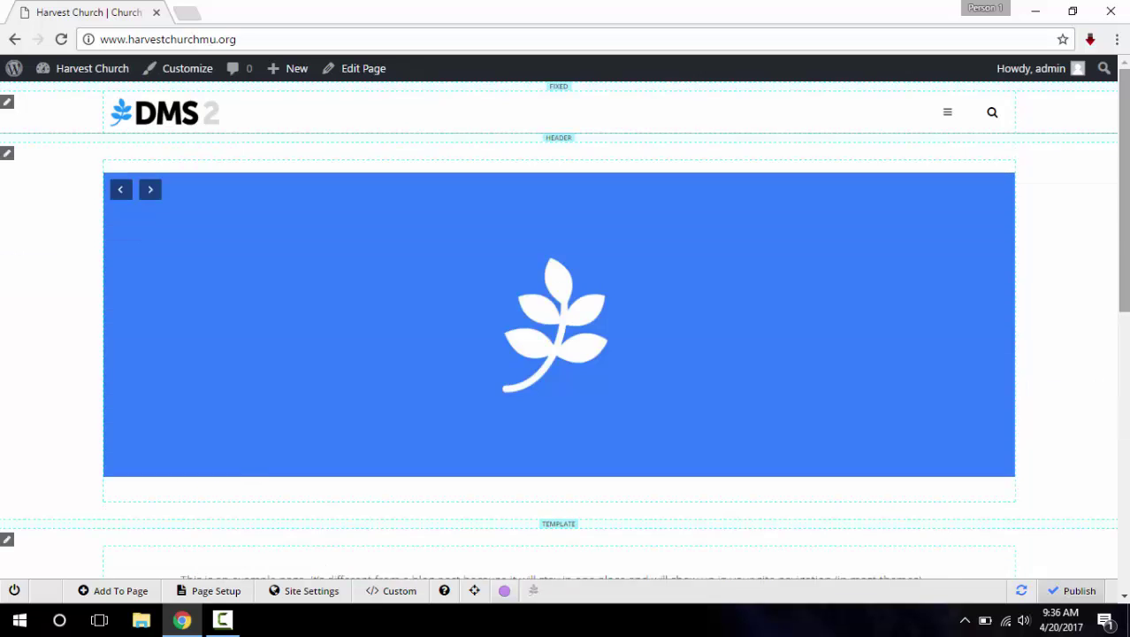
scroll(564, 324, "down", 2)
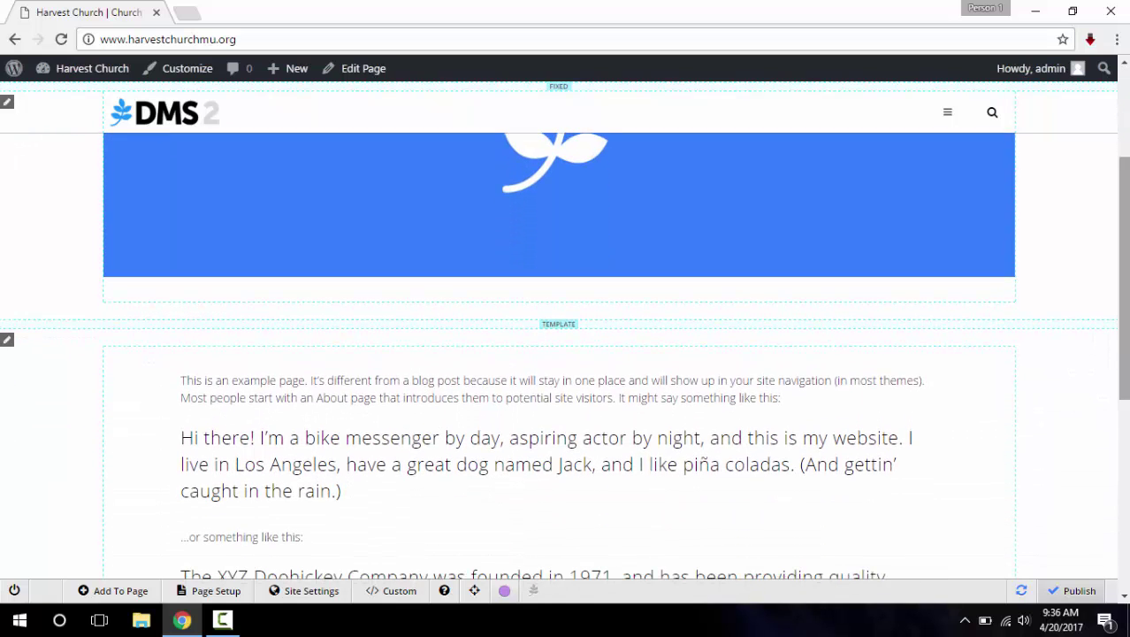
scroll(564, 356, "down", 2)
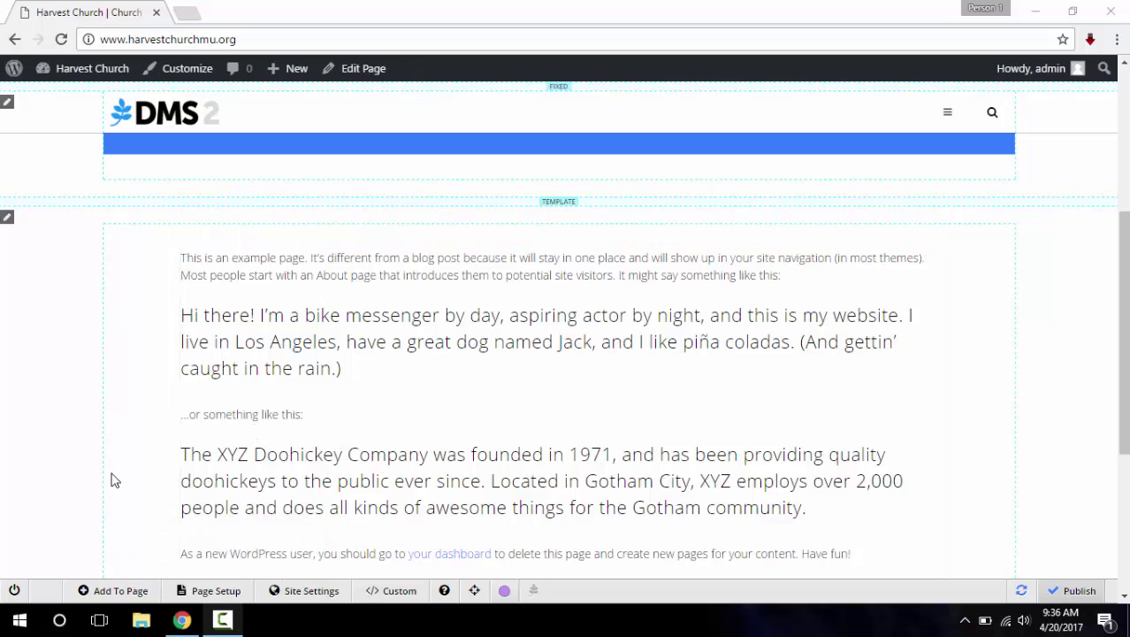
Import the DMS config file pl-config_2017-04-20_07-28-36 from the Harvest Church desktop folder, replacing the page templates, global options and type options
left_click(287, 599)
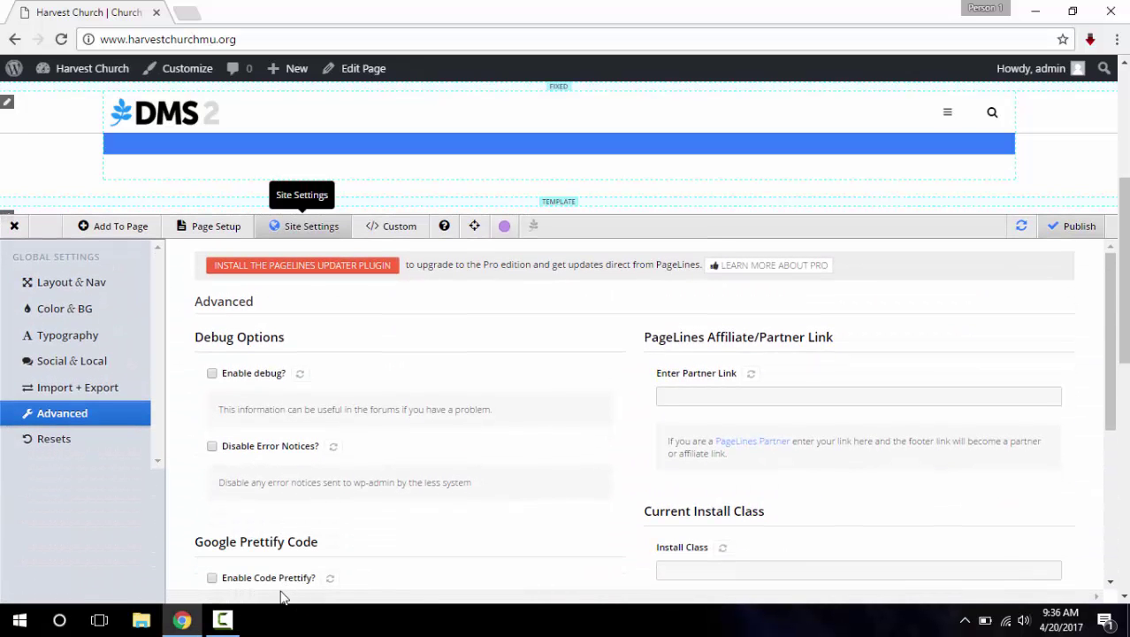
left_click(100, 389)
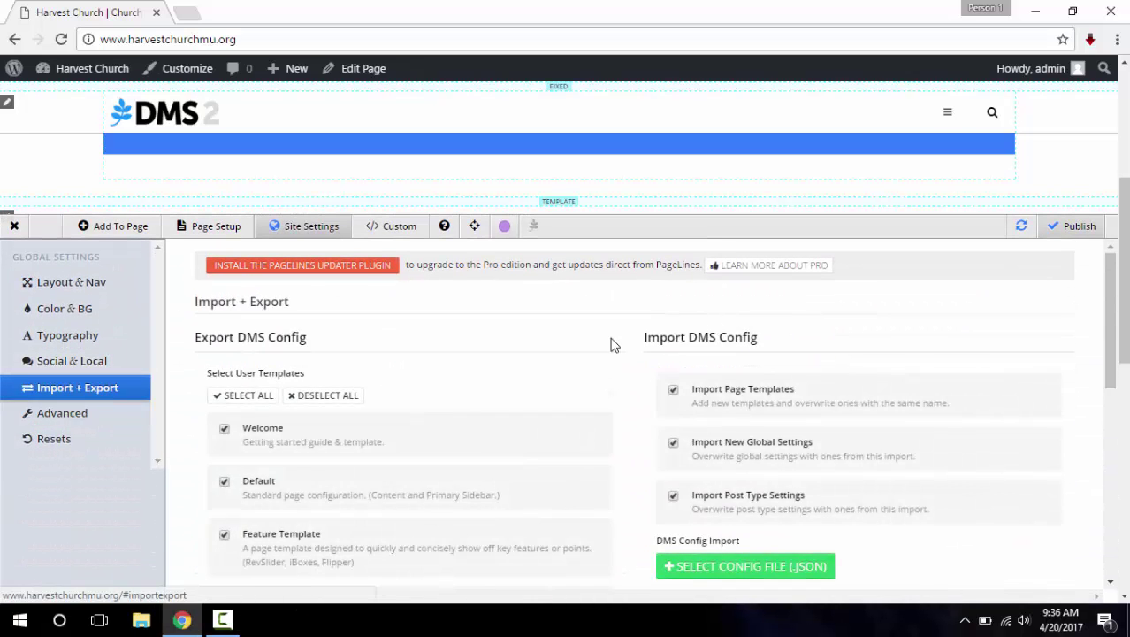
scroll(610, 340, "down", 2)
scroll(1123, 348, "down", 3)
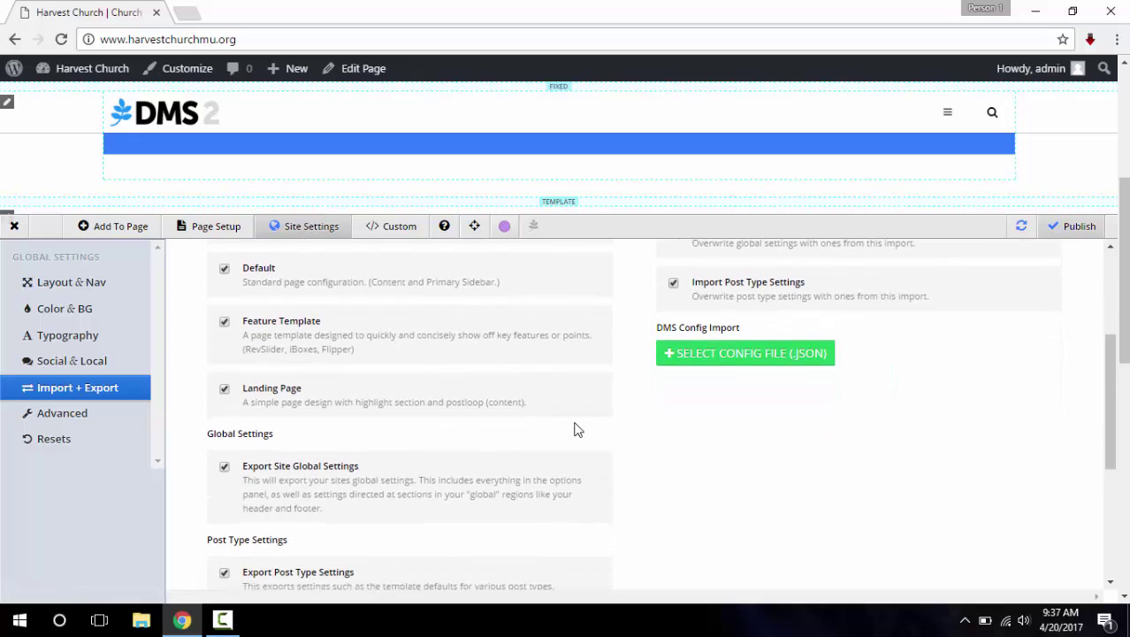
left_click(739, 361)
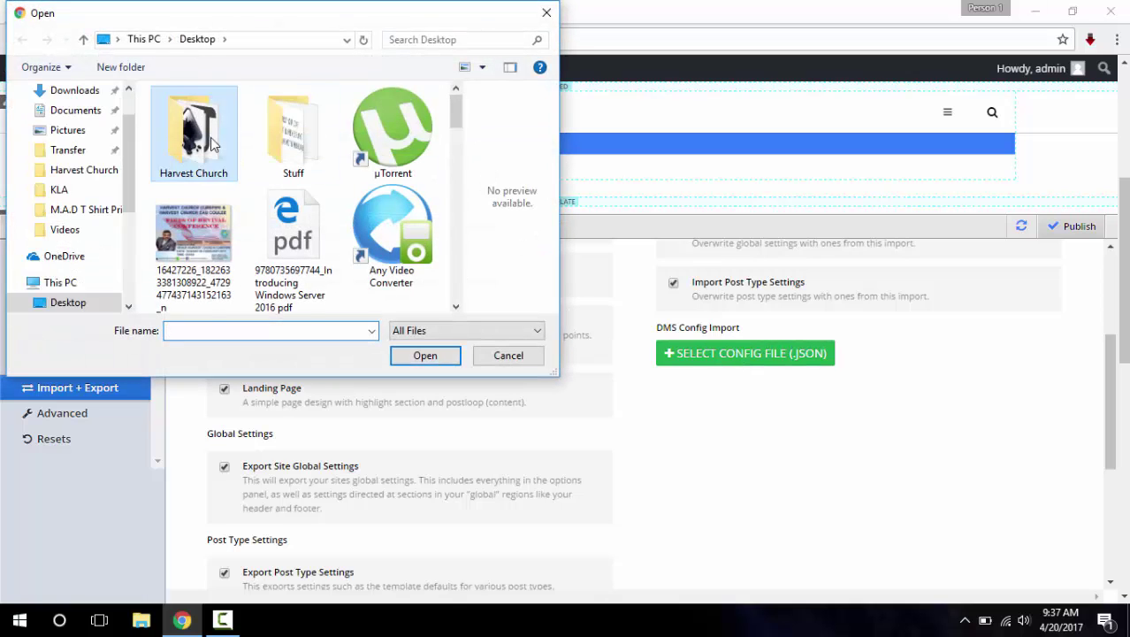
double_click(211, 137)
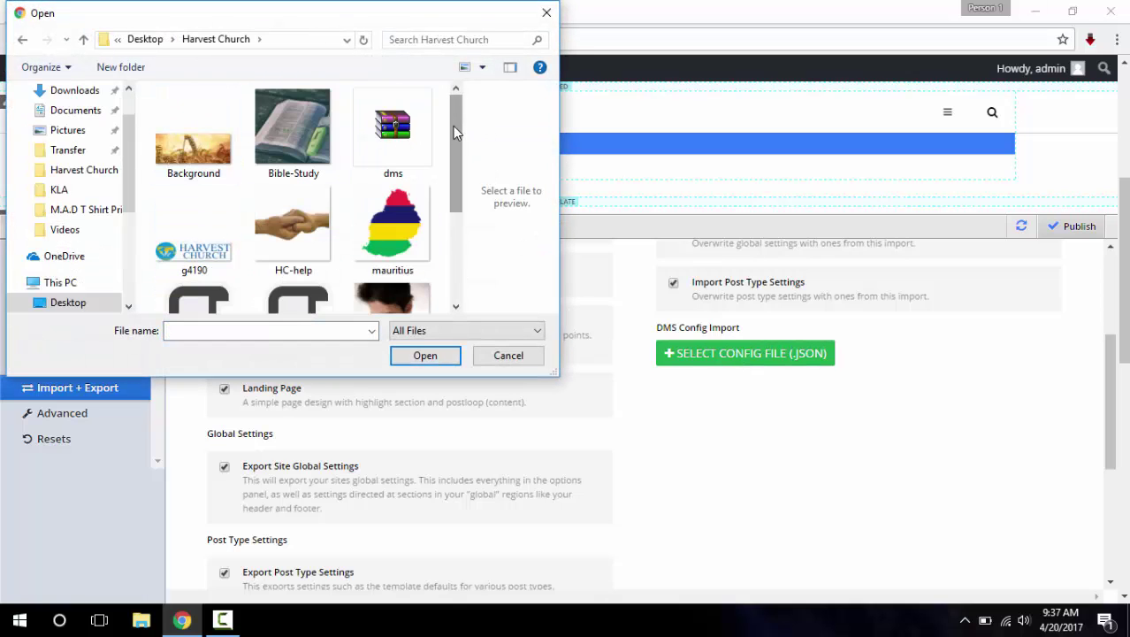
left_click_drag(455, 125, 274, 254)
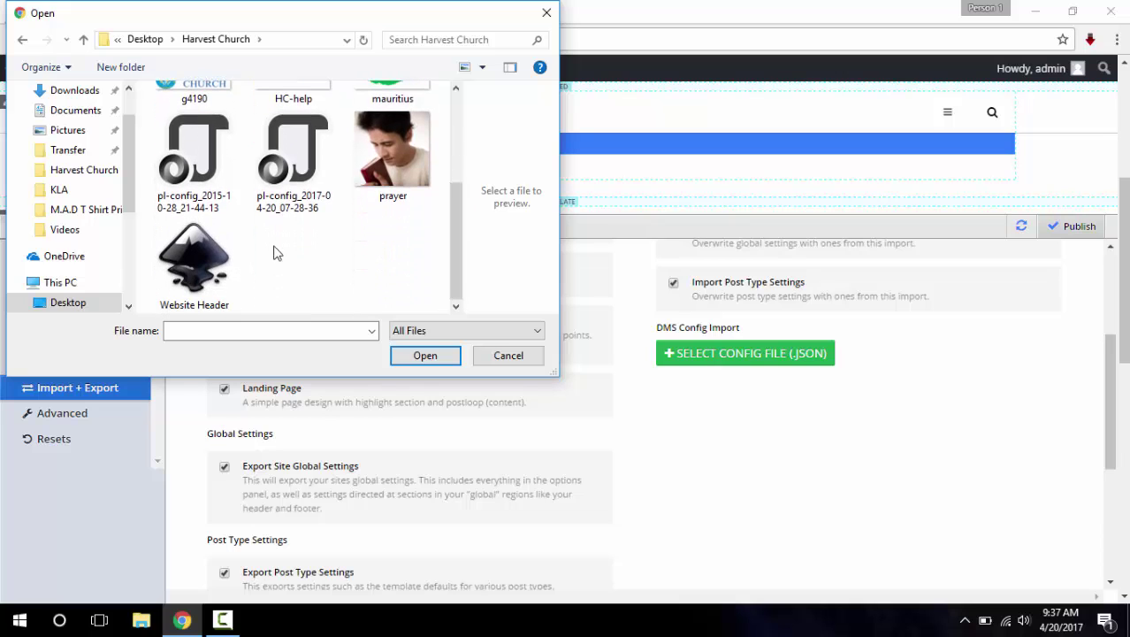
double_click(282, 186)
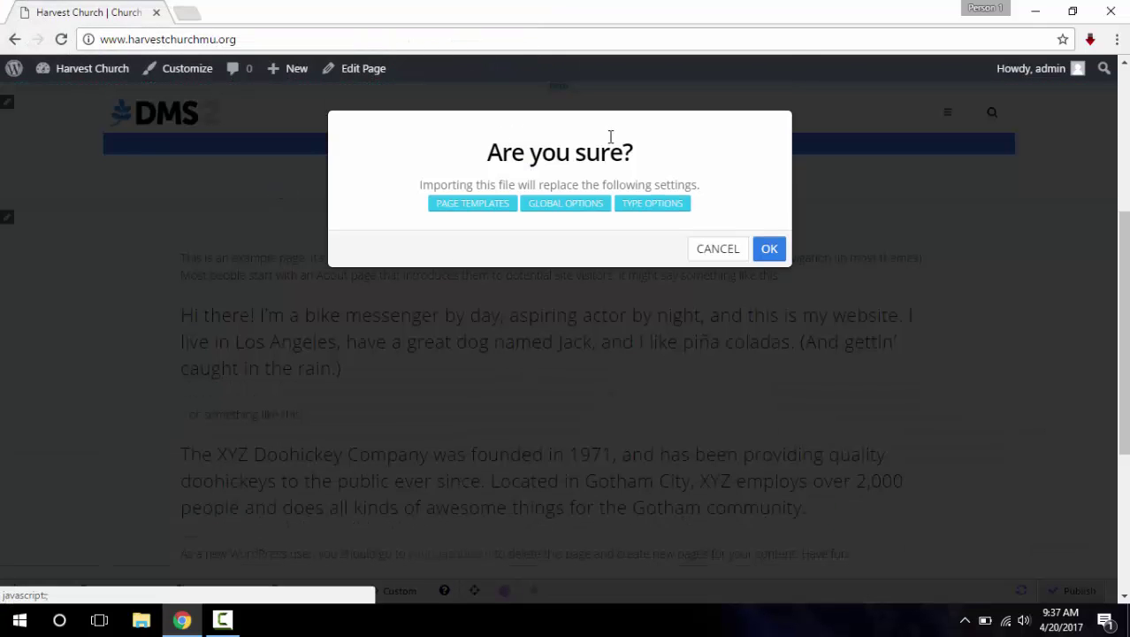
left_click(770, 256)
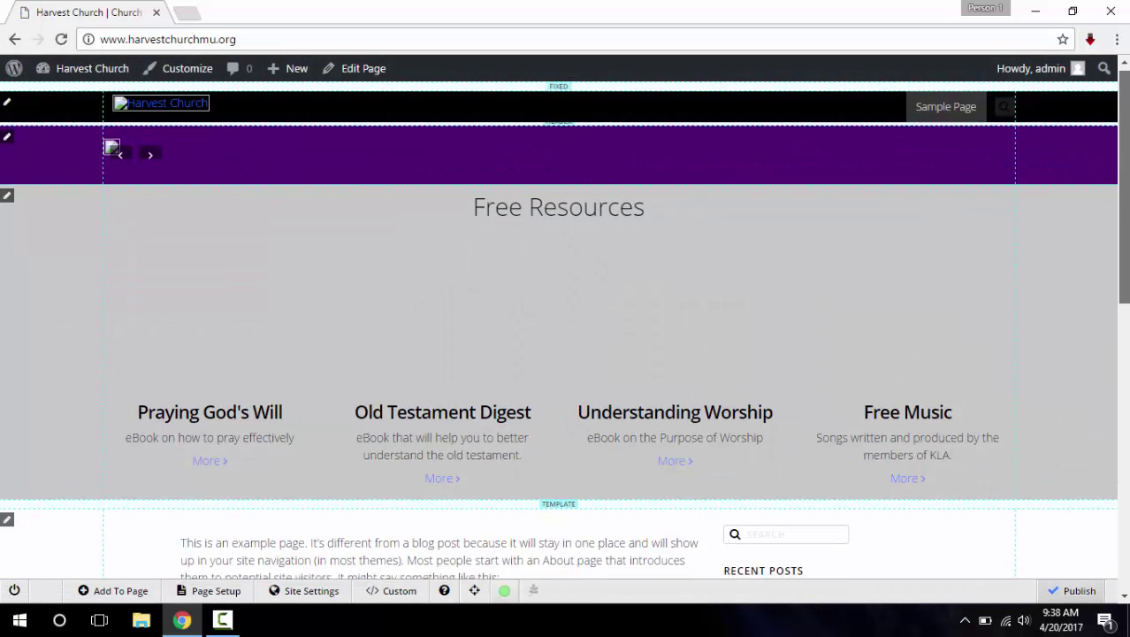
Look through the imported page design from the header down to the footer and back
scroll(1122, 221, "down", 2)
scroll(566, 354, "down", 6)
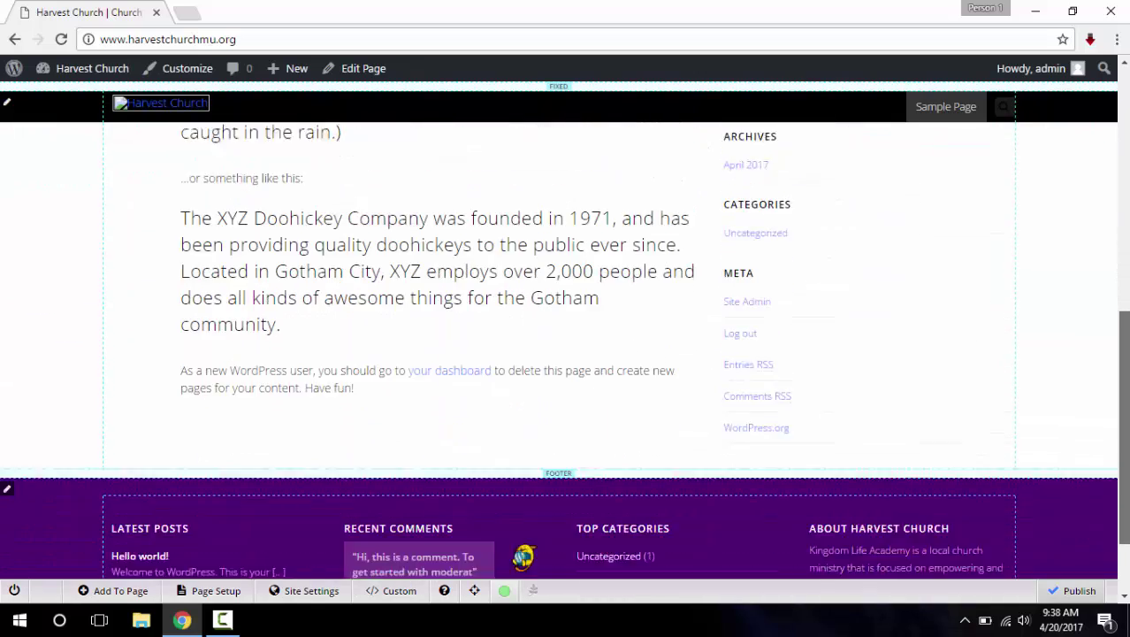
scroll(1122, 228, "up", 6)
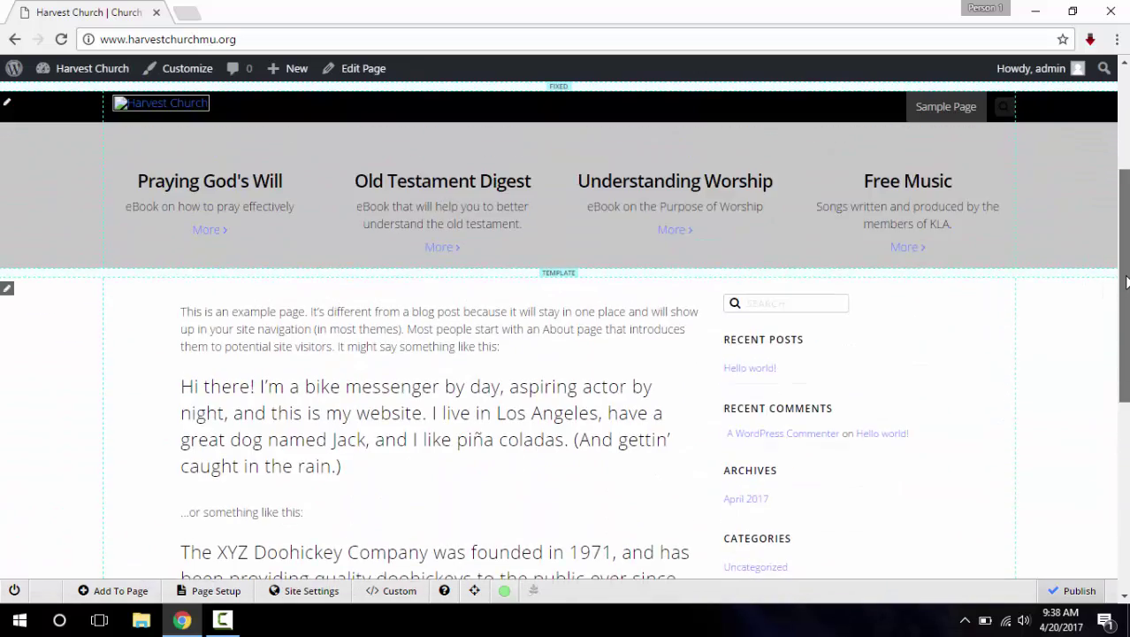
left_click_drag(1121, 228, 1121, 179)
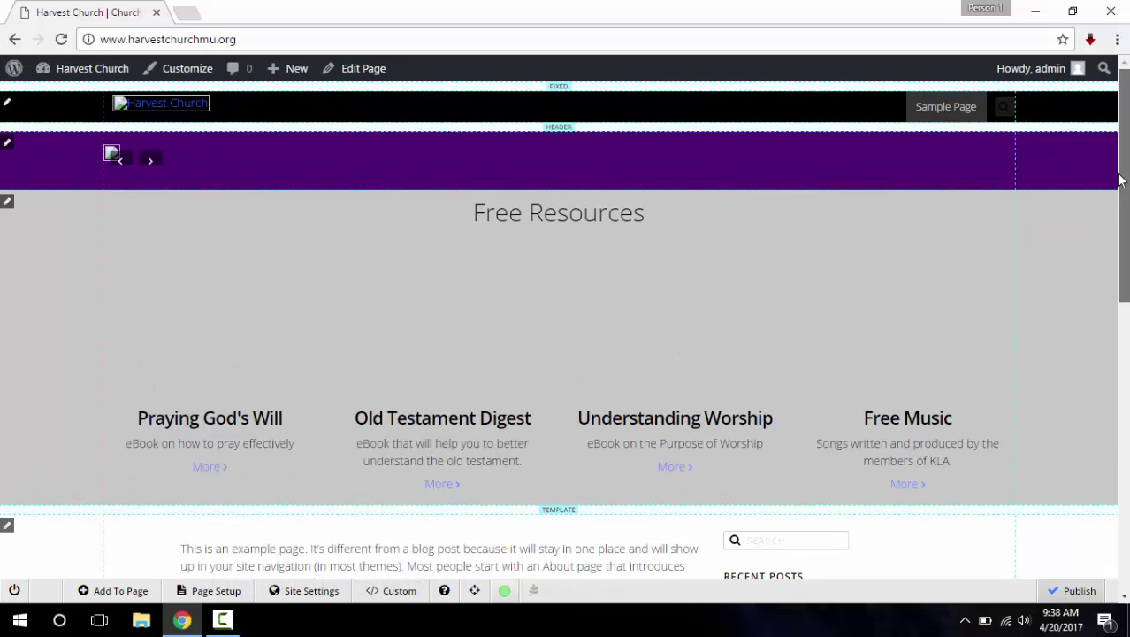